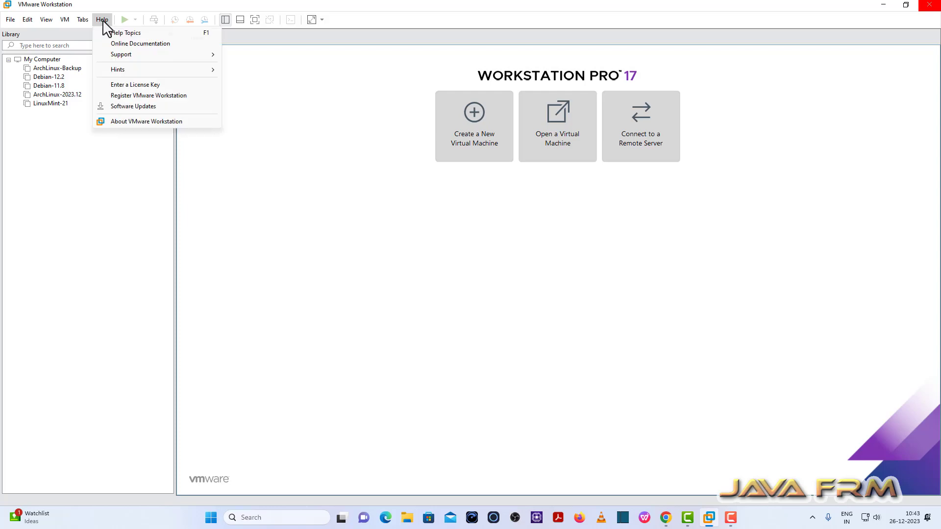
# Check the Workstation version number 17.5 in the version information
pyautogui.click(158, 120)
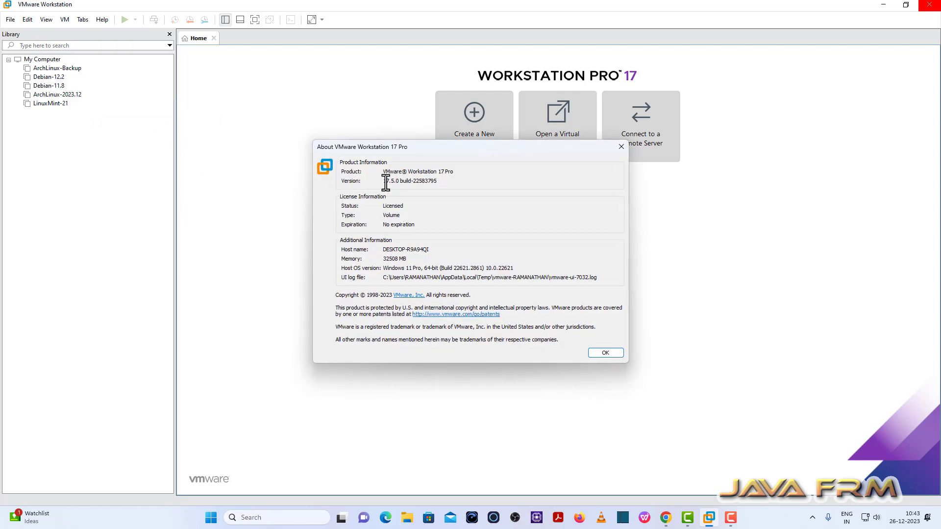
pyautogui.moveTo(384, 180); pyautogui.dragTo(394, 181)
pyautogui.click(625, 144)
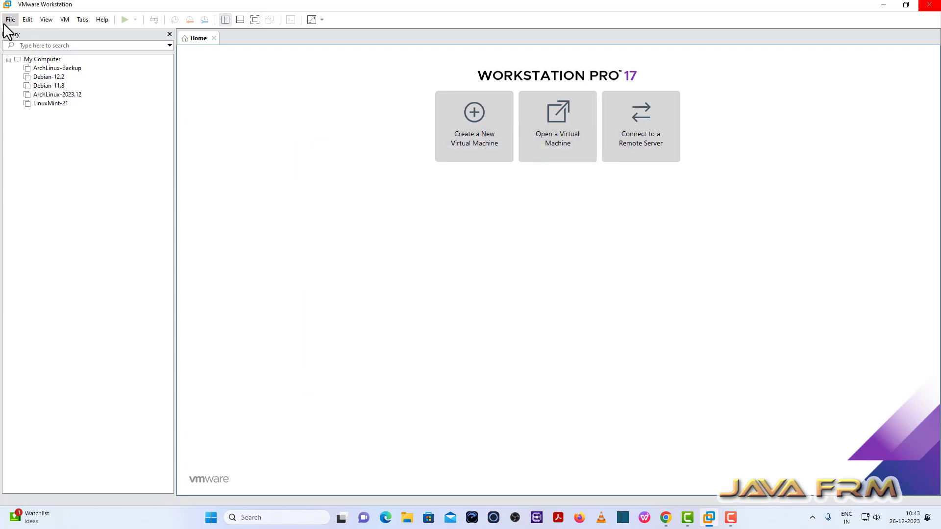
# Start a new virtual machine using the Typical configuration
pyautogui.click(7, 22)
pyautogui.click(25, 33)
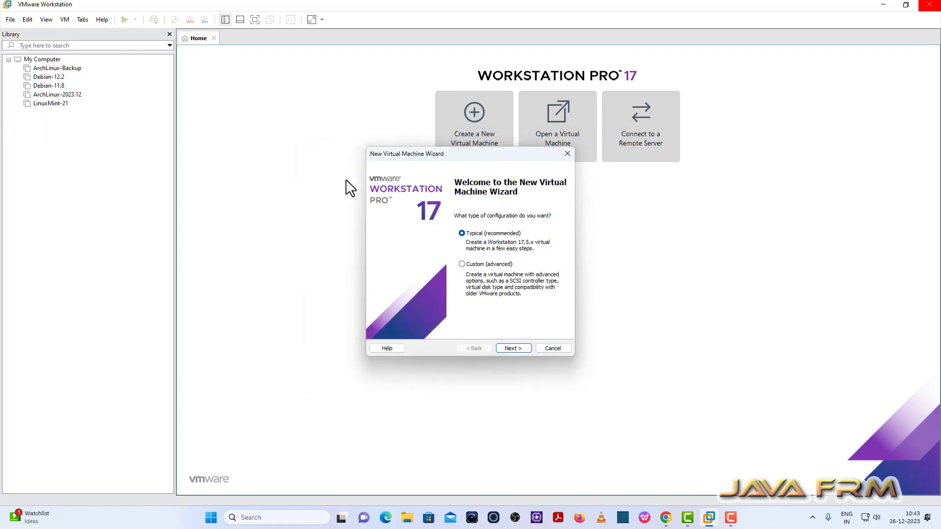
pyautogui.click(515, 348)
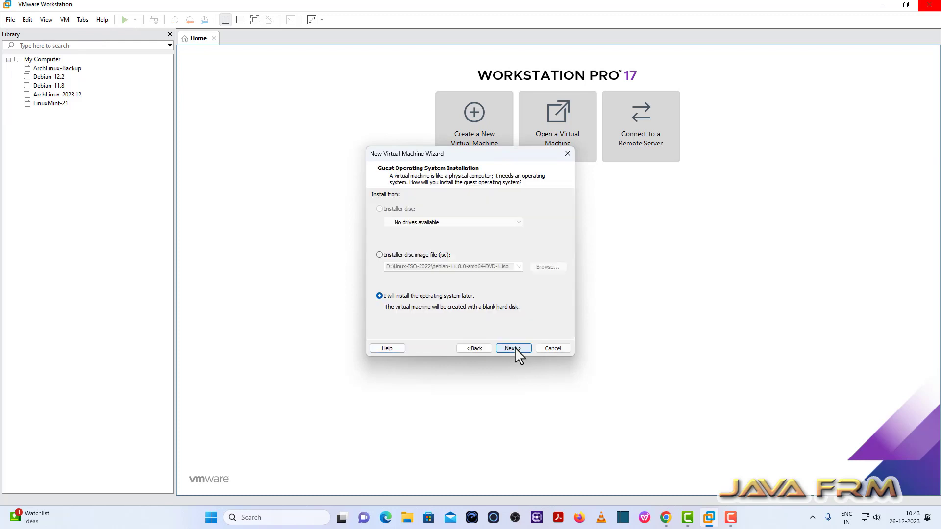
# Use the Zorin-OS-17-Core-64-bit ISO as the installer disc image
pyautogui.click(381, 255)
pyautogui.click(548, 267)
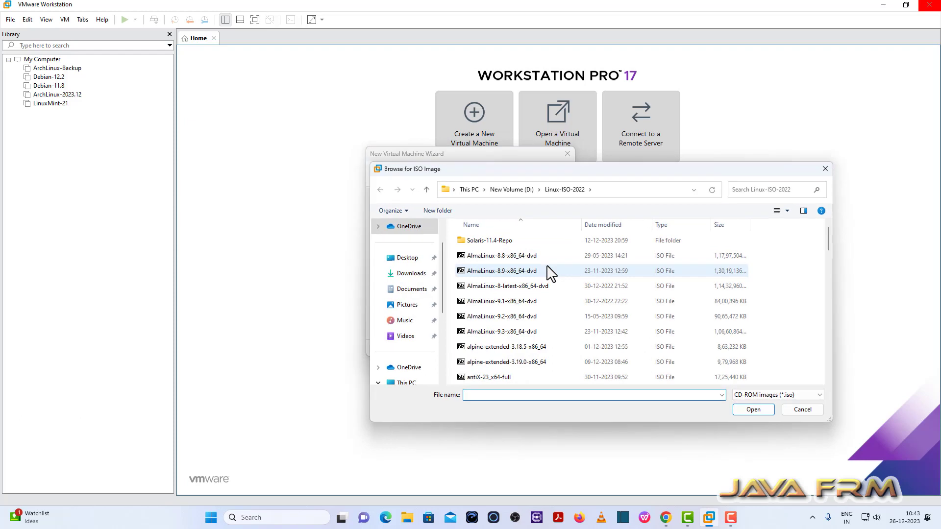
pyautogui.scroll(-15, 492, 349)
pyautogui.click(493, 349)
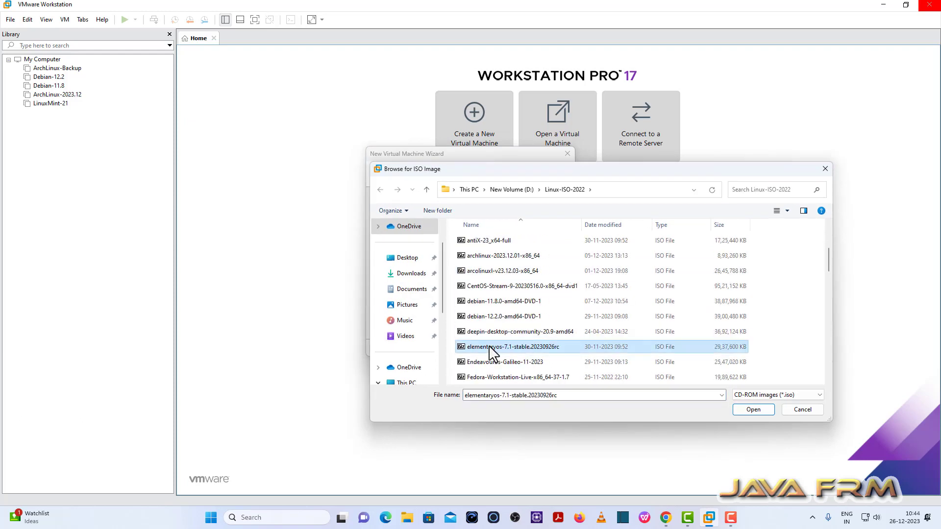
pyautogui.click(502, 379)
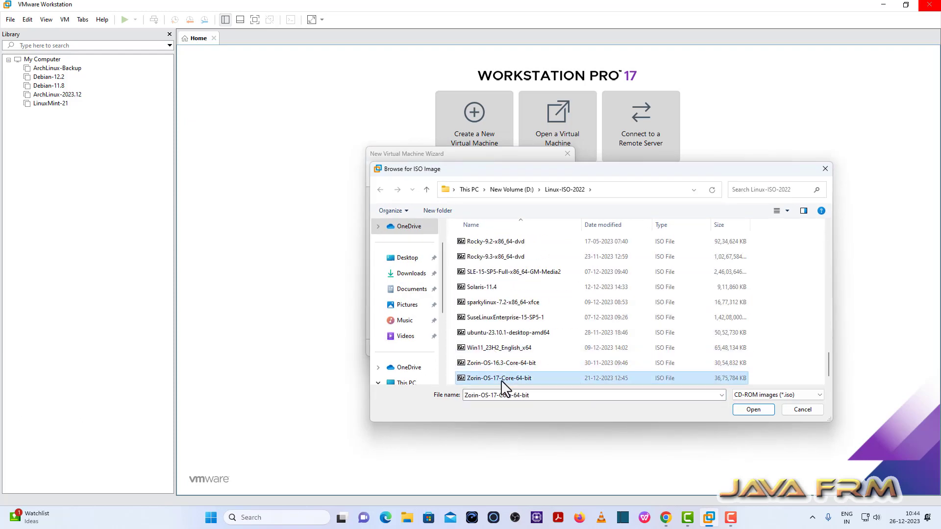
pyautogui.click(753, 409)
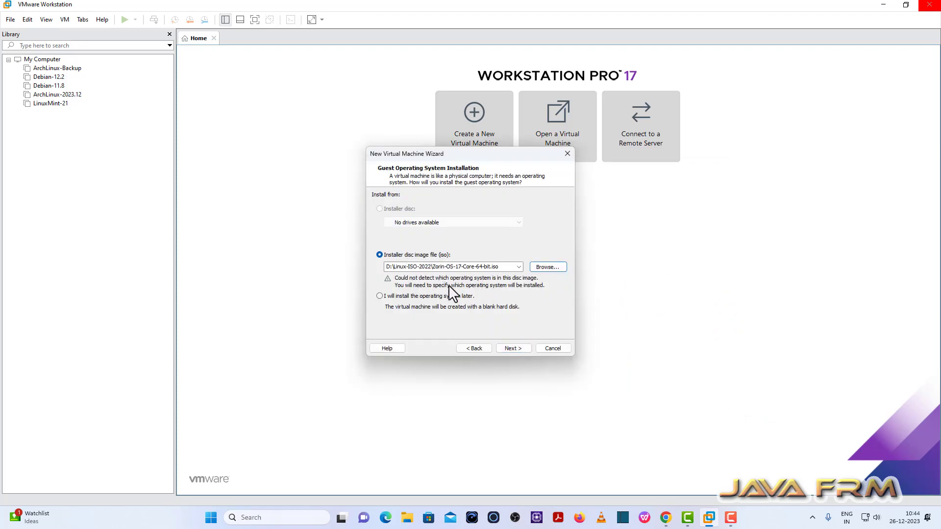
# Set the guest operating system to Linux, version Ubuntu 64-bit
pyautogui.click(513, 348)
pyautogui.click(442, 259)
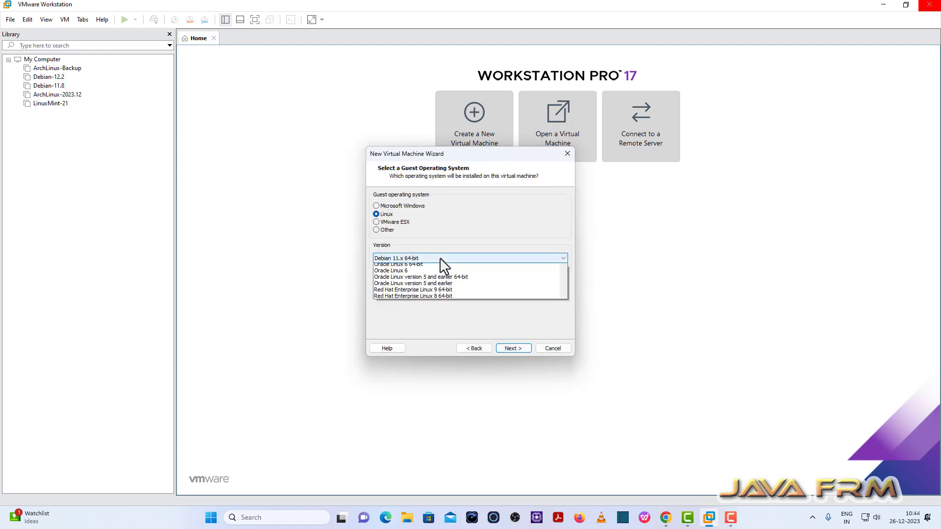
pyautogui.press('u')
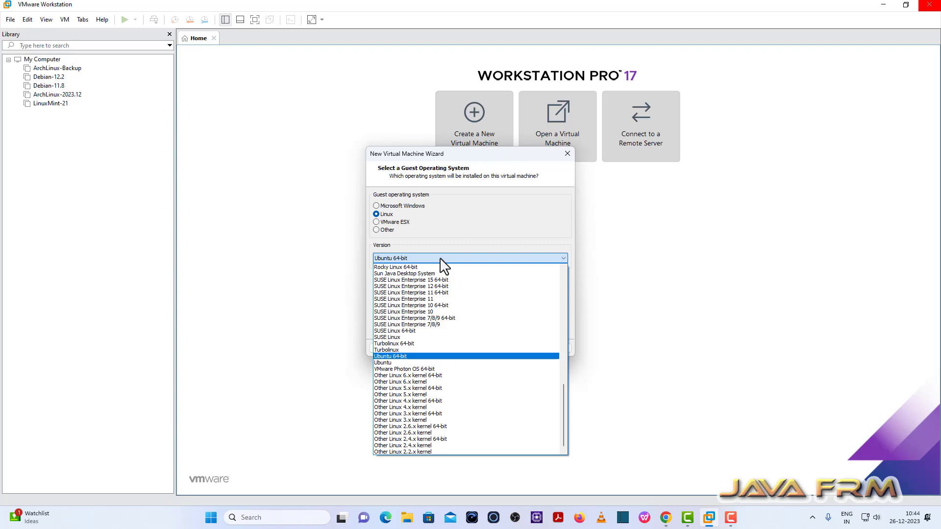
pyautogui.click(403, 358)
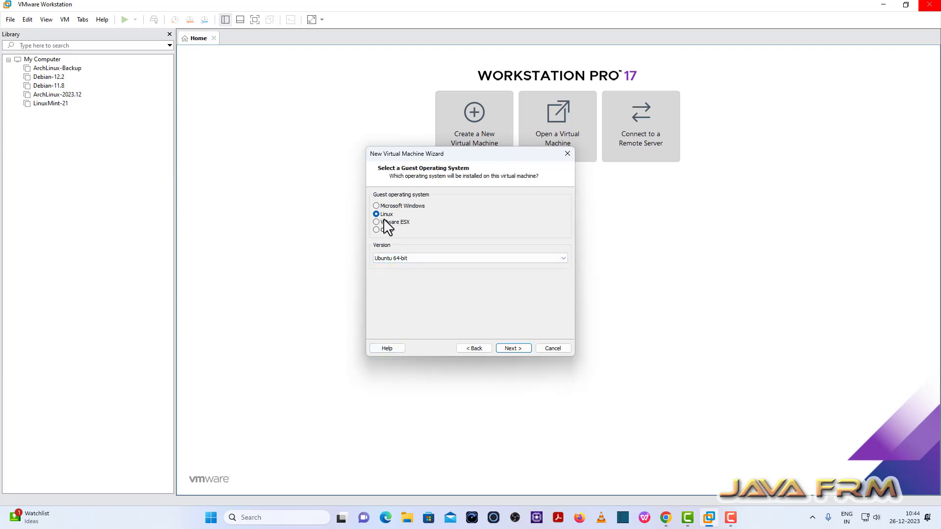
# Name the virtual machine ZorinOS-17 and copy the name
pyautogui.click(520, 350)
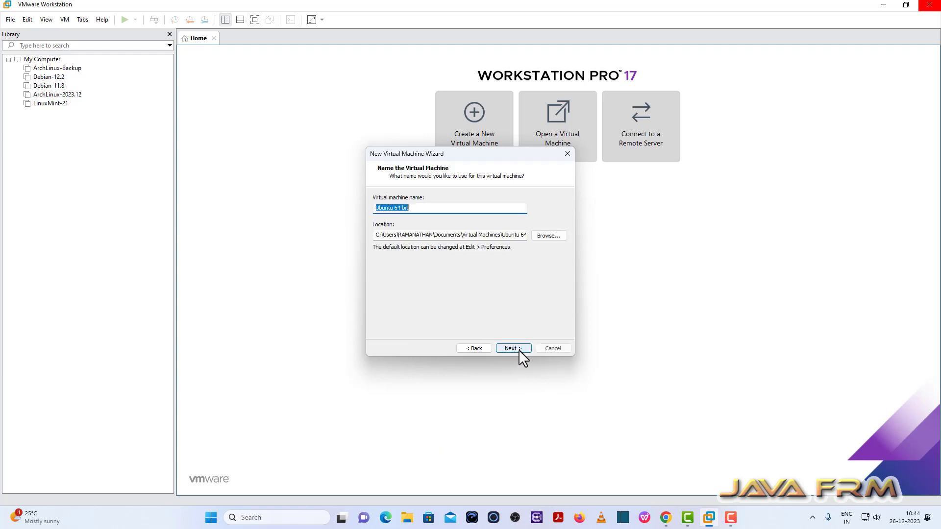
pyautogui.write('ZorinOS')
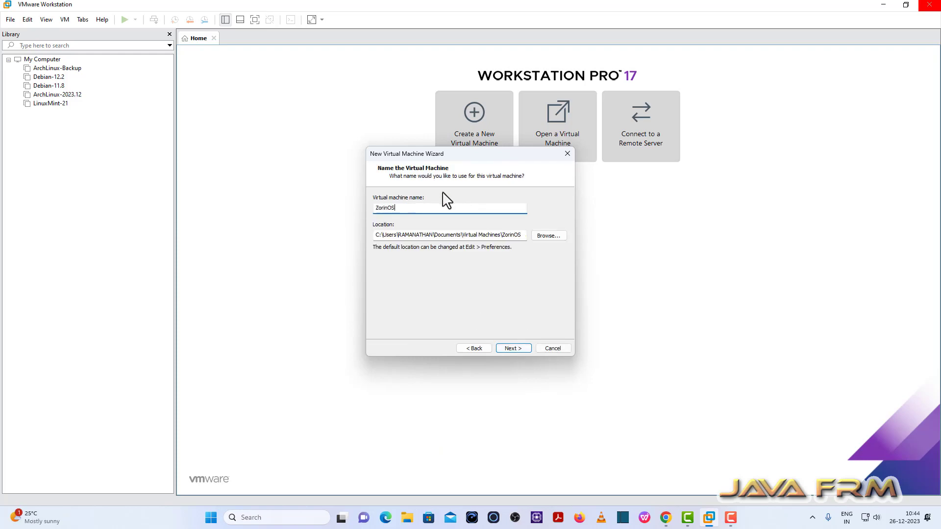
pyautogui.write('-17')
pyautogui.moveTo(405, 208); pyautogui.dragTo(347, 208)
pyautogui.hotkey('ctrl', 'c')
# Set the storage location to the E:\VMWare-Vms folder
pyautogui.click(550, 237)
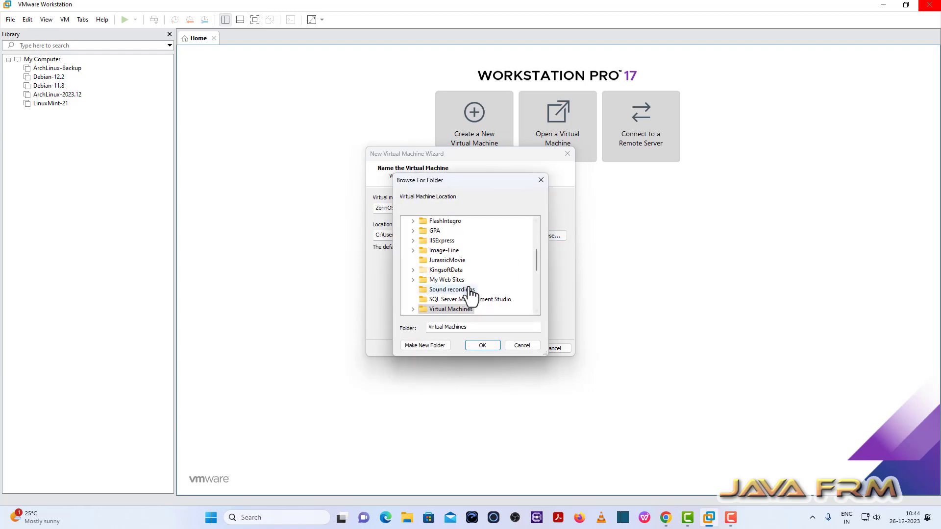
pyautogui.scroll(-5, 470, 293)
pyautogui.scroll(-2, 469, 294)
pyautogui.click(405, 289)
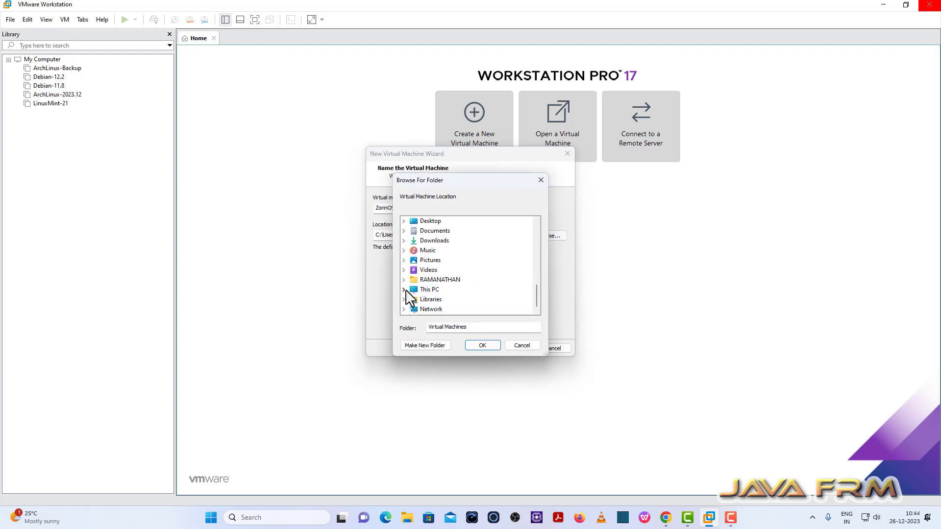
pyautogui.scroll(-1, 441, 296)
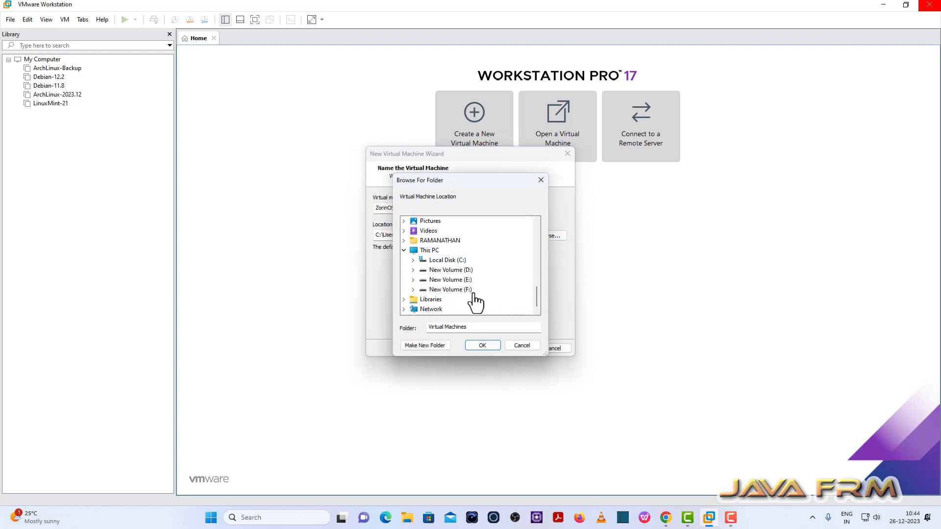
pyautogui.click(413, 283)
pyautogui.scroll(-2, 435, 289)
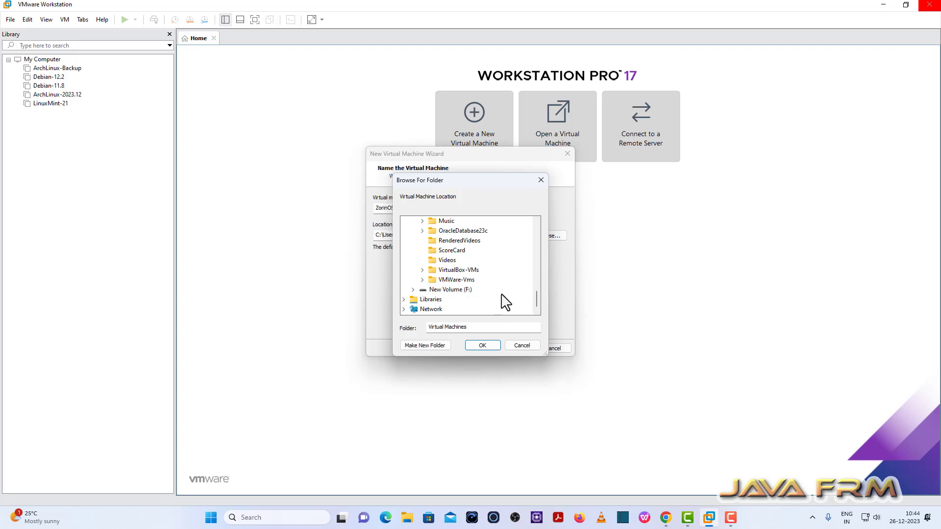
pyautogui.click(459, 281)
pyautogui.click(490, 343)
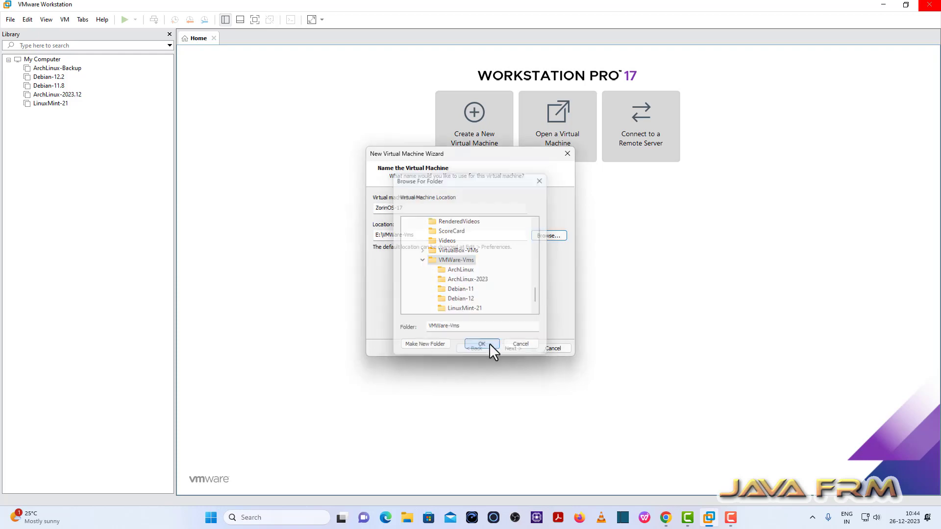
# Append \ZorinOS-17 to the location path and move on to disk capacity
pyautogui.click(421, 236)
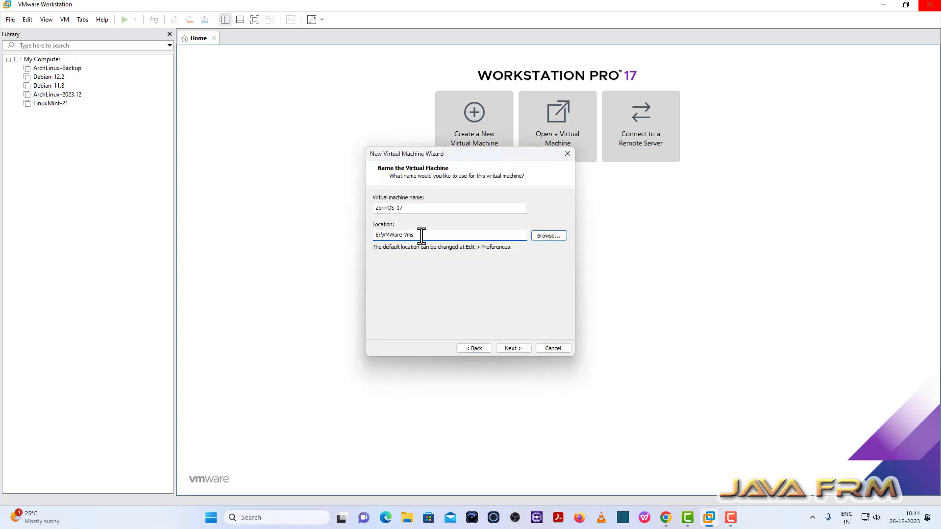
pyautogui.write('\\')
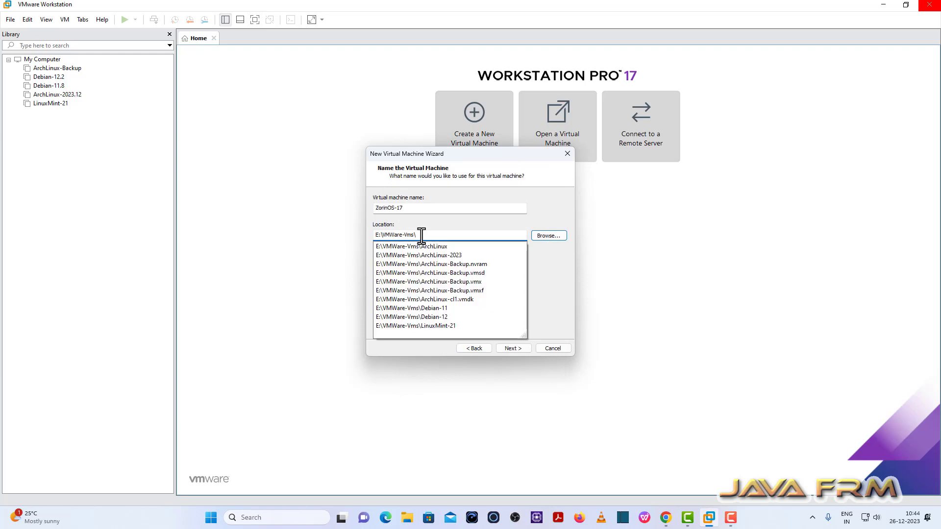
pyautogui.hotkey('ctrl', 'v')
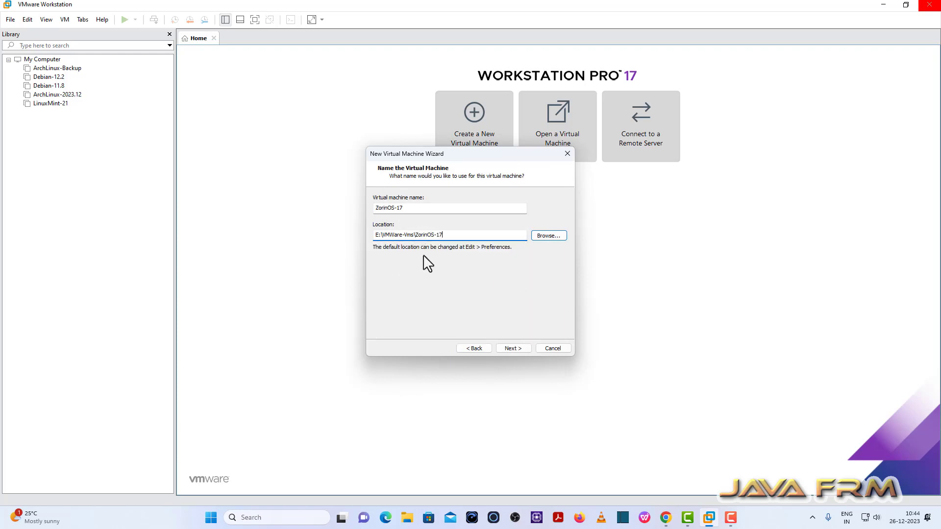
pyautogui.click(513, 348)
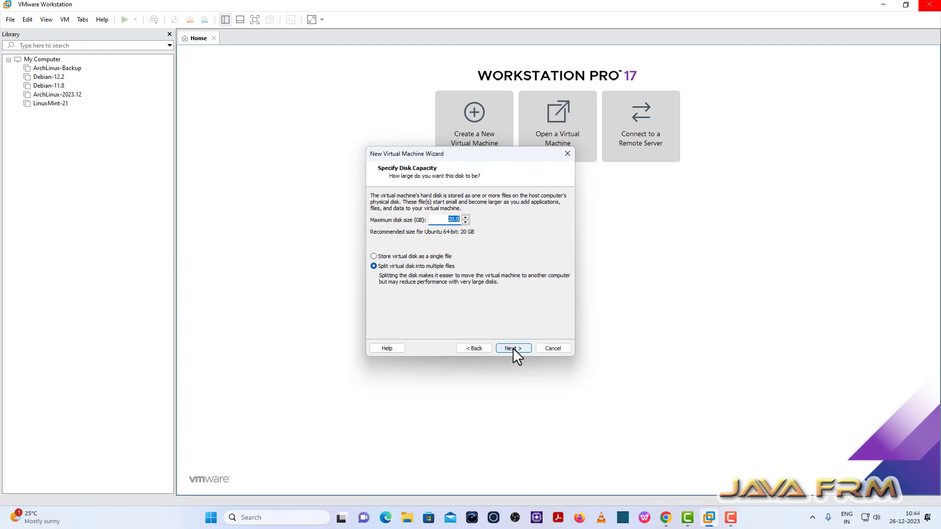
# Give the machine a 40 GB disk stored as a single file
pyautogui.click(451, 220)
pyautogui.click(374, 257)
pyautogui.click(514, 349)
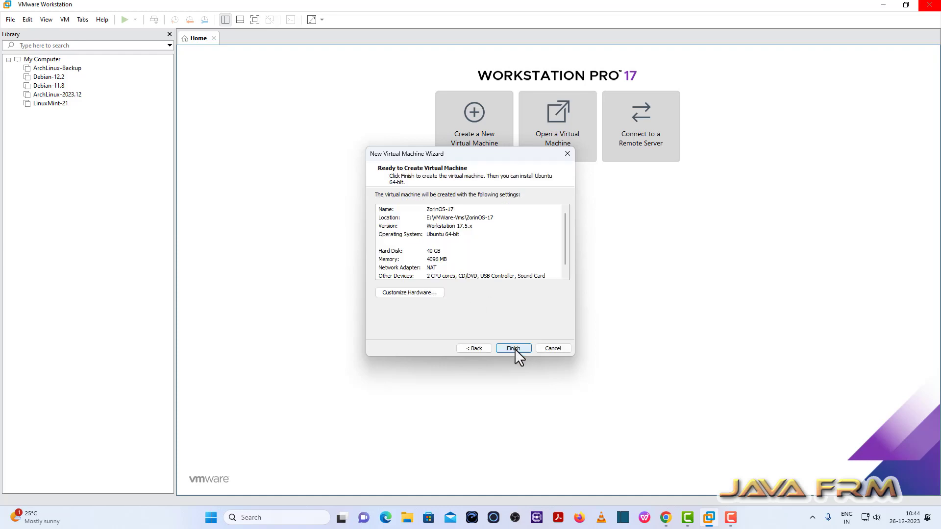
# Customize hardware to 8192 MB memory and 2 cores per processor, 4 total
pyautogui.click(413, 293)
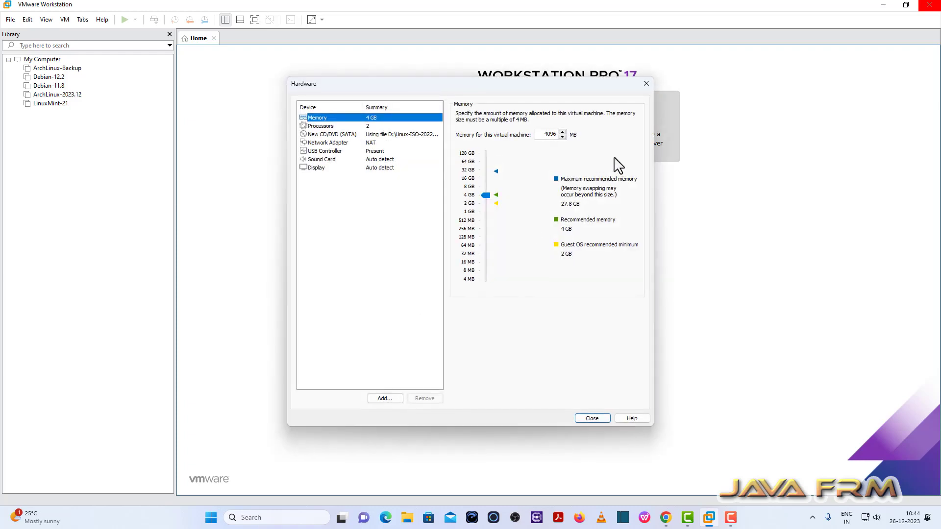
pyautogui.doubleClick(541, 134)
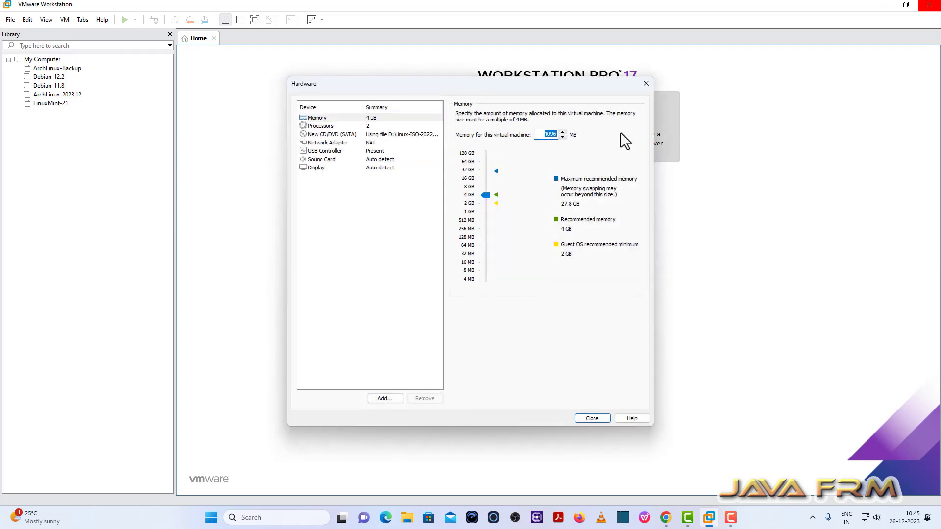
pyautogui.write('8192')
pyautogui.click(323, 126)
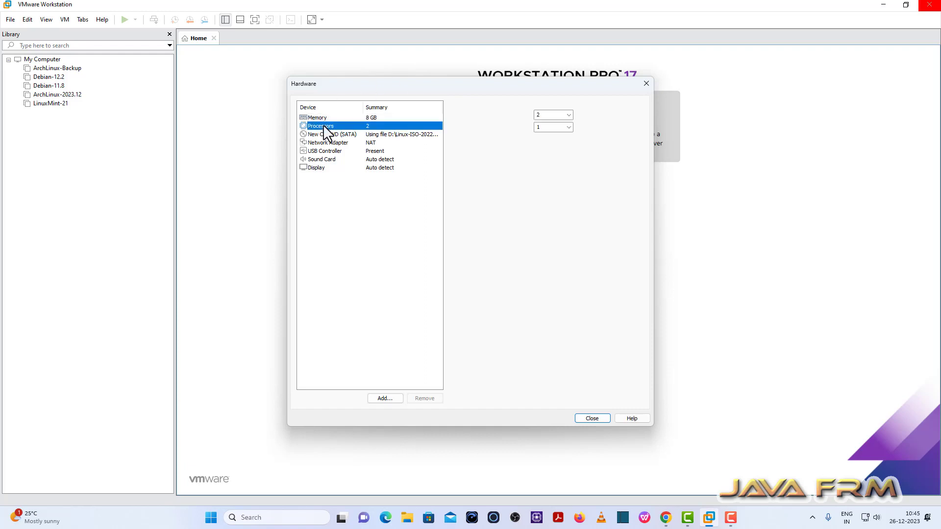
pyautogui.click(567, 129)
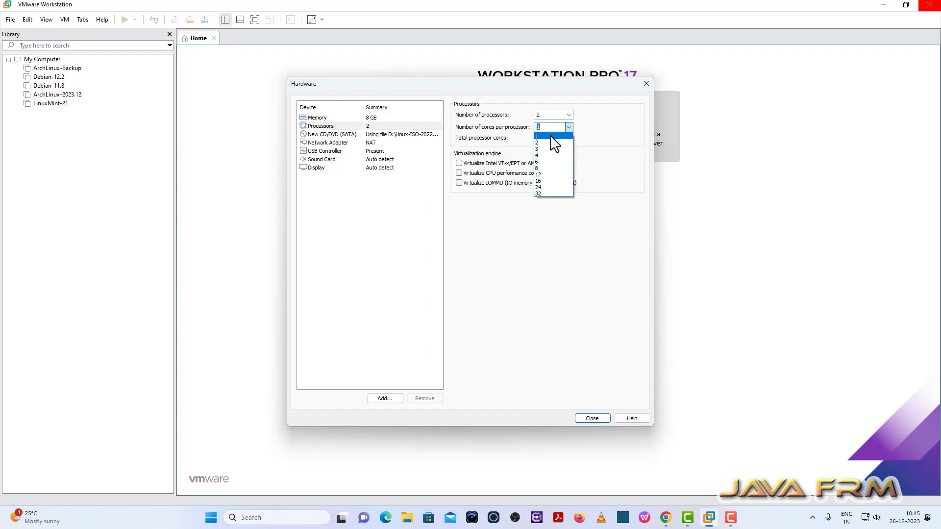
pyautogui.click(540, 143)
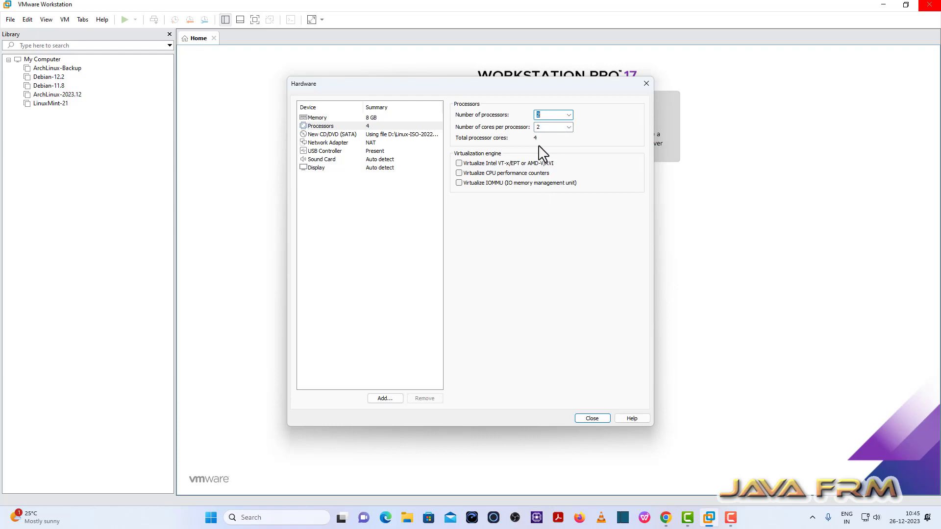
# Review the CD/DVD and NAT network adapter settings, then finish creating the machine
pyautogui.click(324, 134)
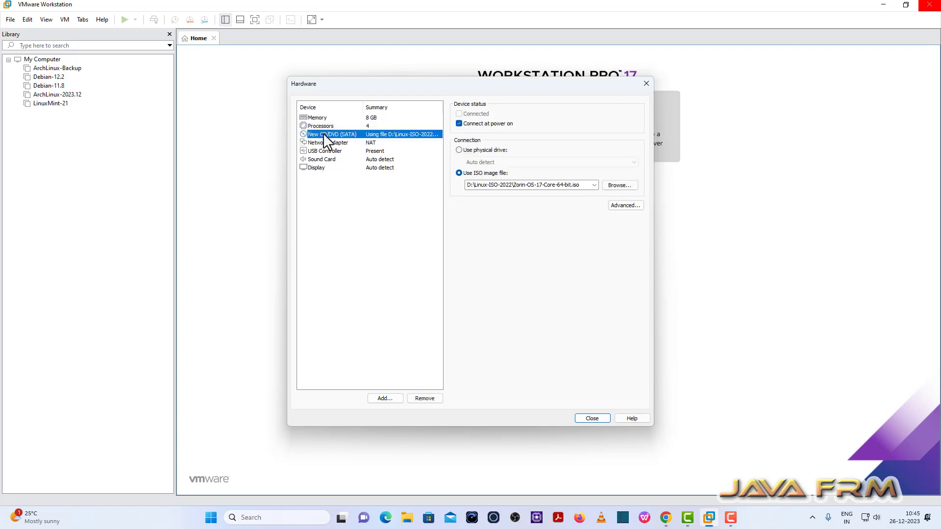
pyautogui.click(341, 144)
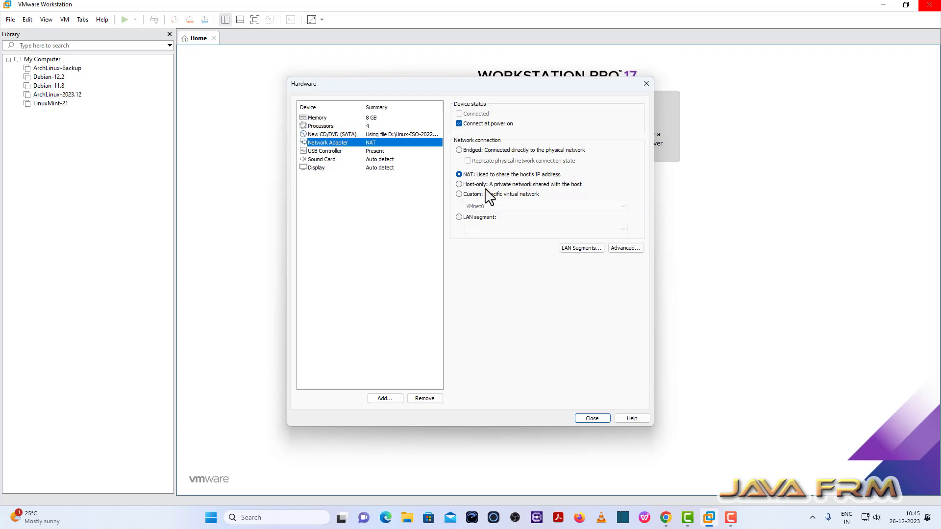
pyautogui.click(588, 420)
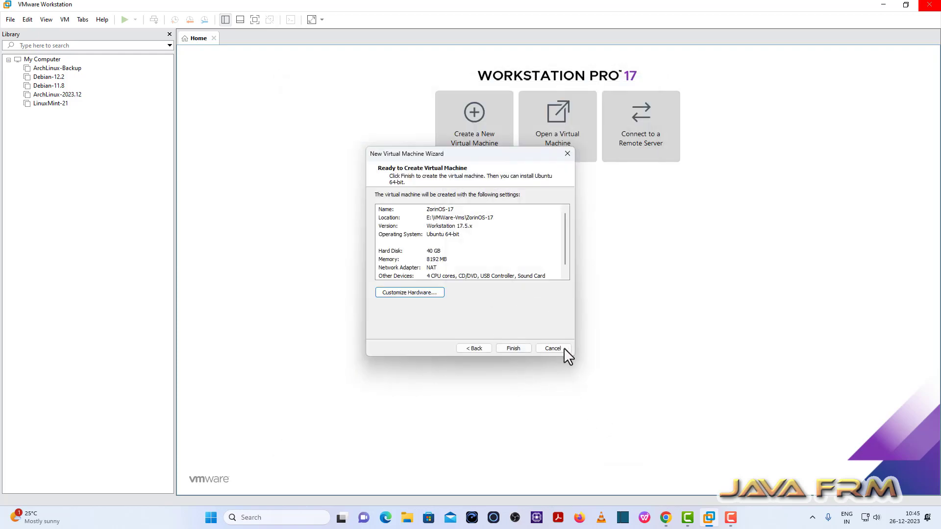
pyautogui.click(515, 348)
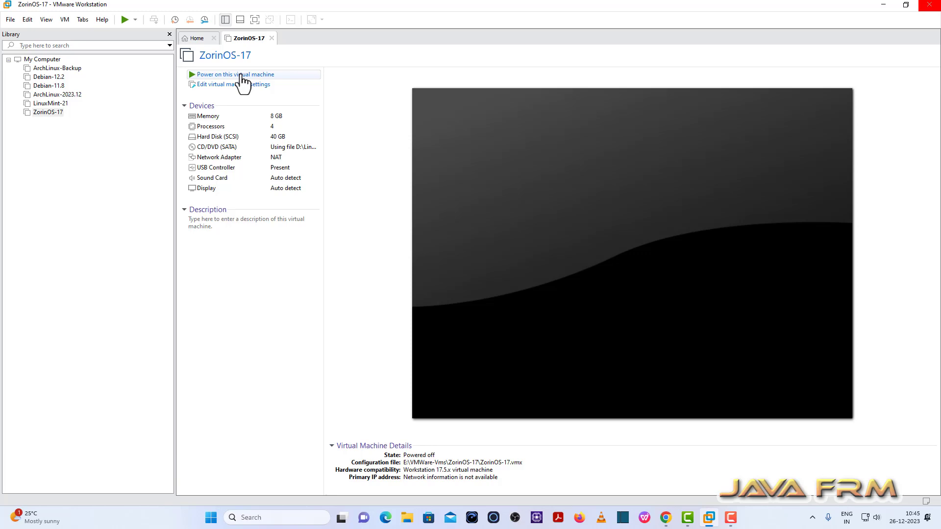
# Power on ZorinOS-17 and view it full screen
pyautogui.click(242, 75)
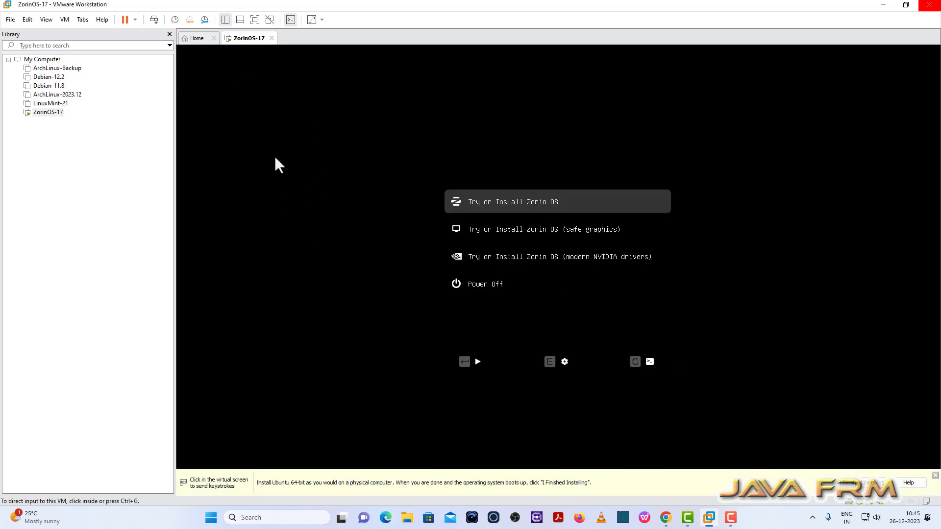
pyautogui.click(255, 20)
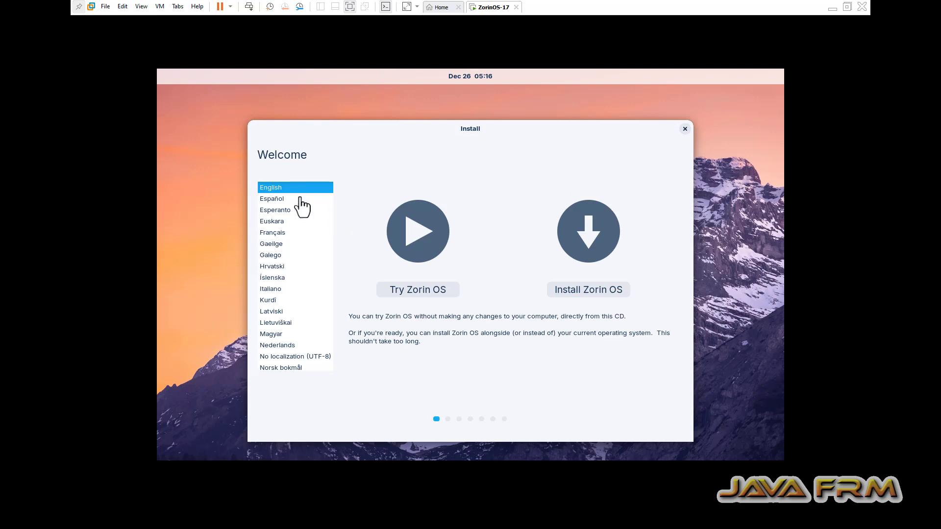
# Begin Install Zorin OS with English (US) keyboard, updates and third-party software
pyautogui.click(597, 290)
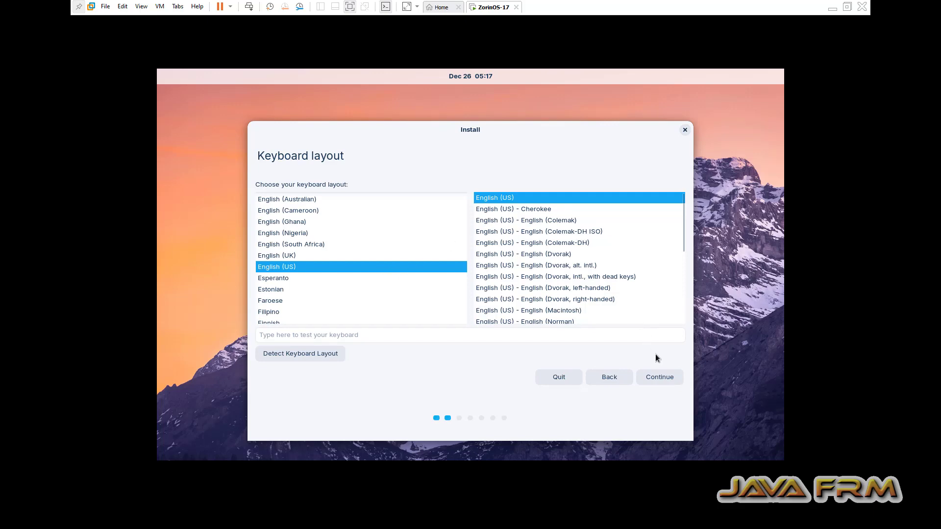
pyautogui.click(666, 377)
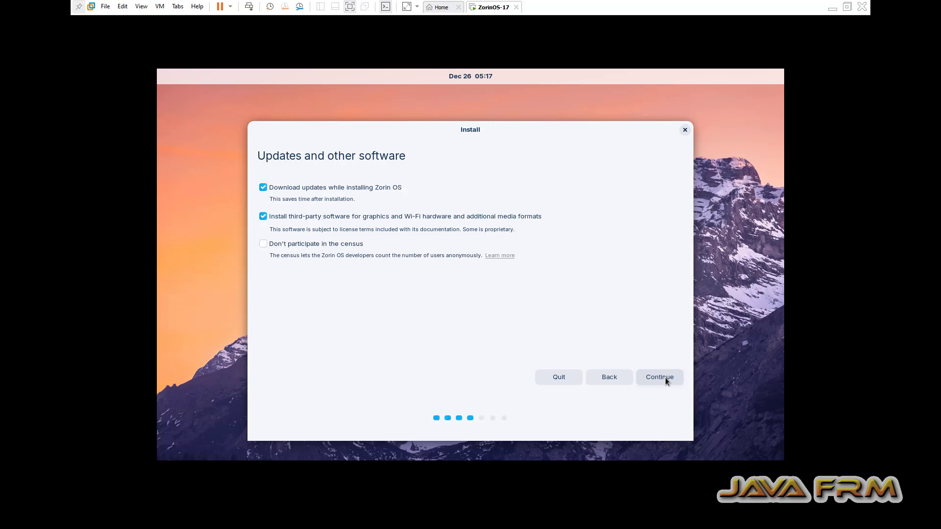
pyautogui.click(665, 377)
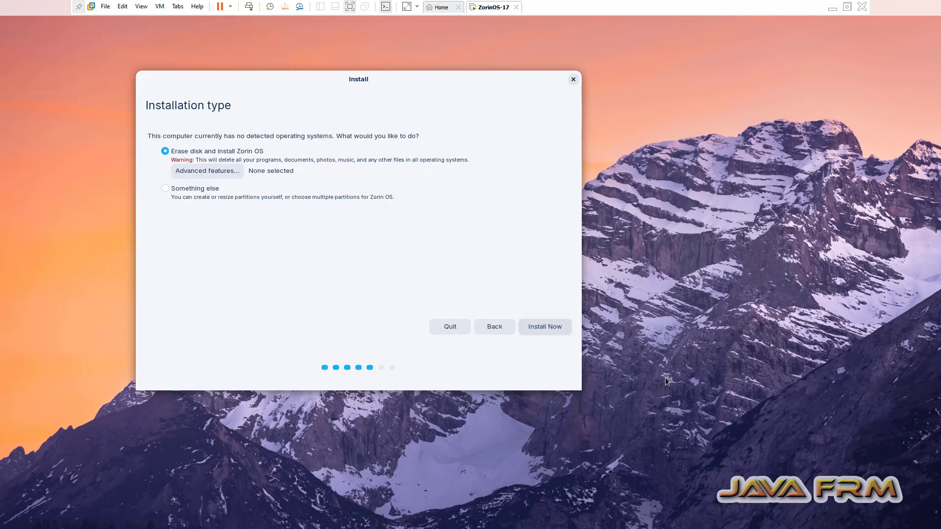
# Install with Erase disk and install Zorin OS, confirming the partition changes
pyautogui.moveTo(448, 79); pyautogui.dragTo(536, 74)
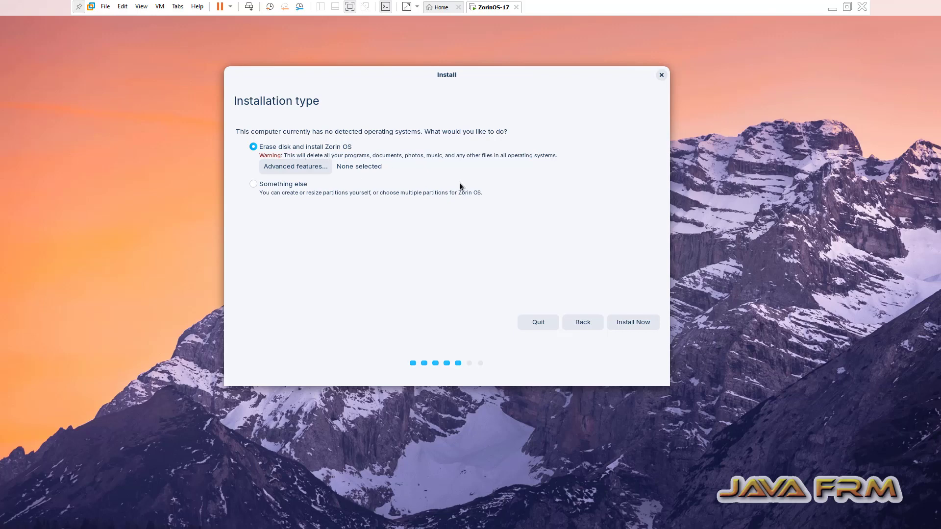
pyautogui.click(634, 324)
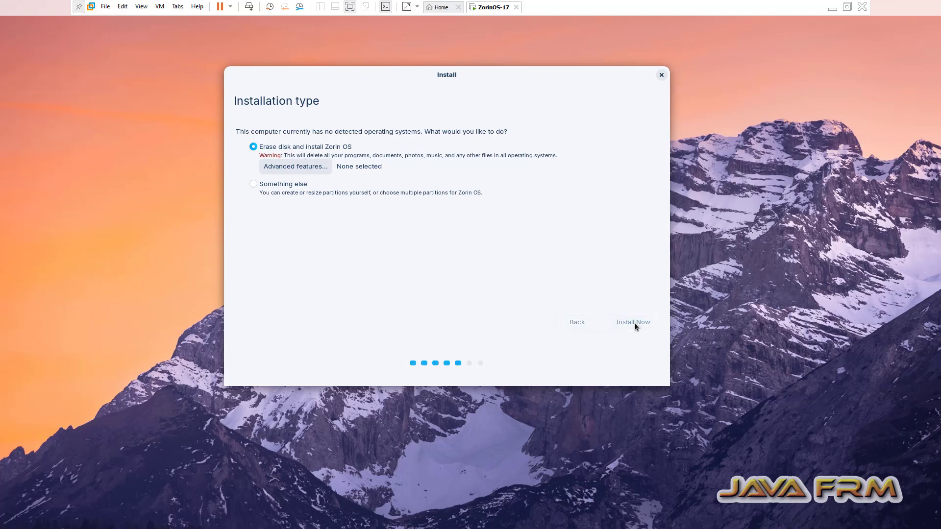
pyautogui.click(602, 278)
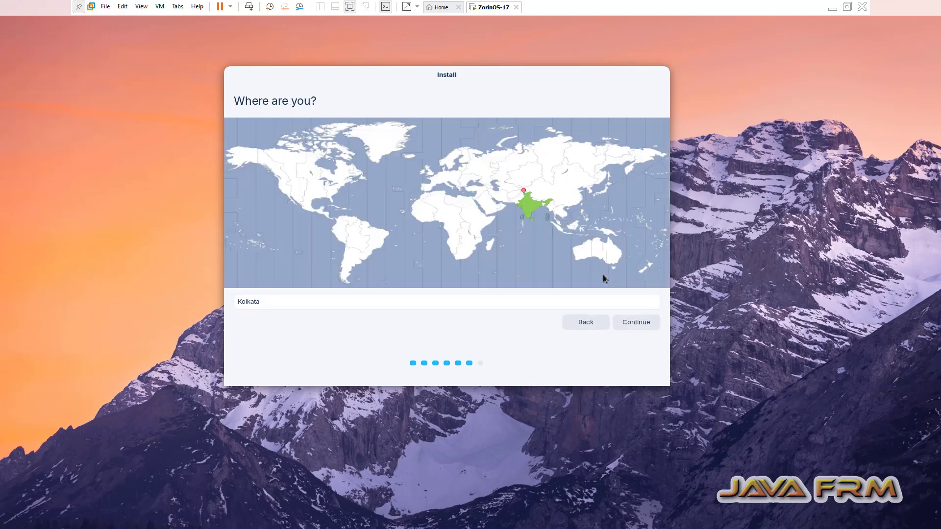
# Accept Kolkata, enter the user's name and set computer name zorinos17
pyautogui.click(635, 326)
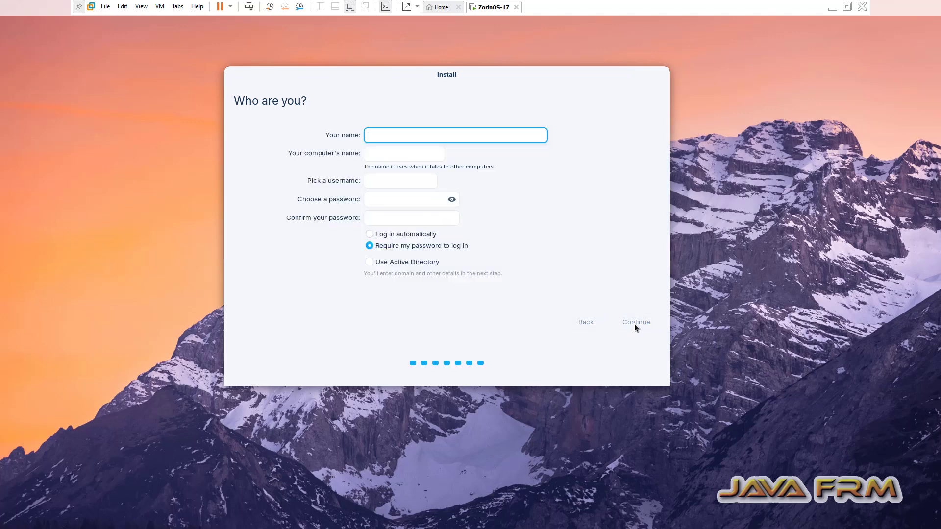
pyautogui.write('javafrm')
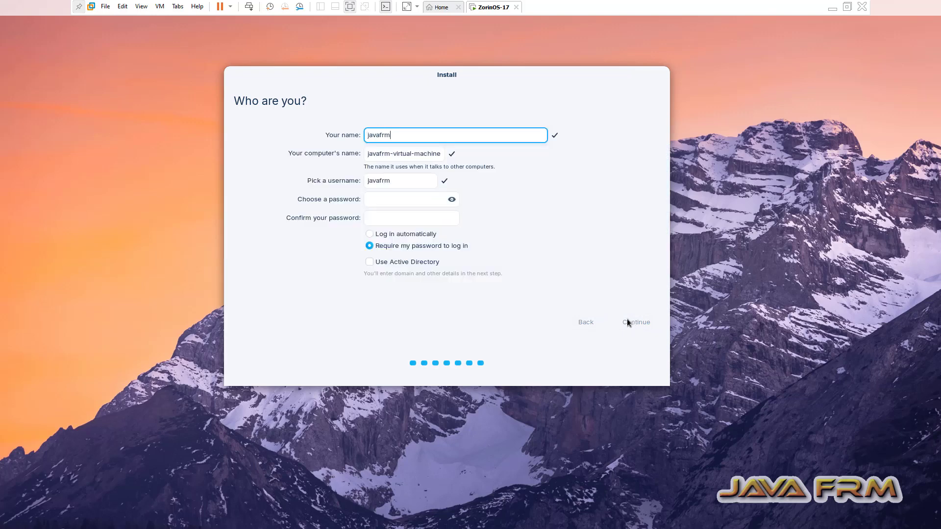
pyautogui.press('Tab')
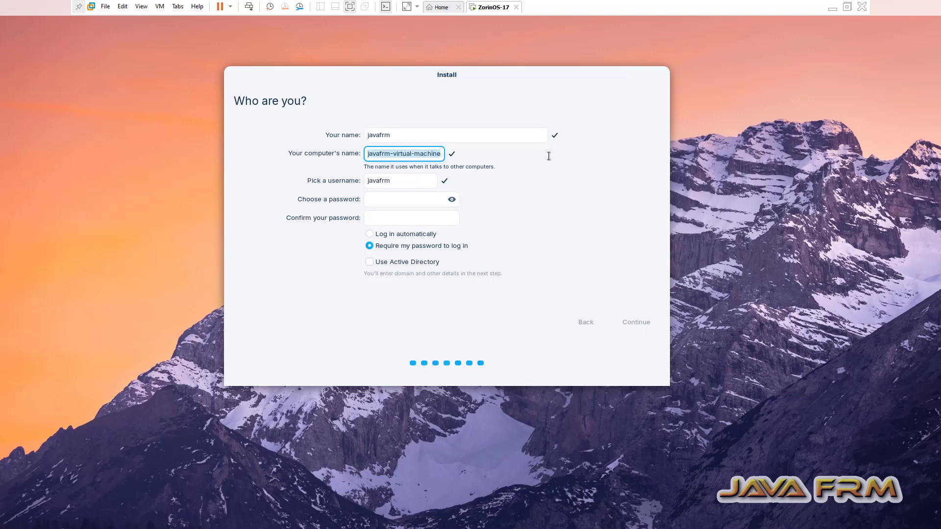
pyautogui.write('zorino')
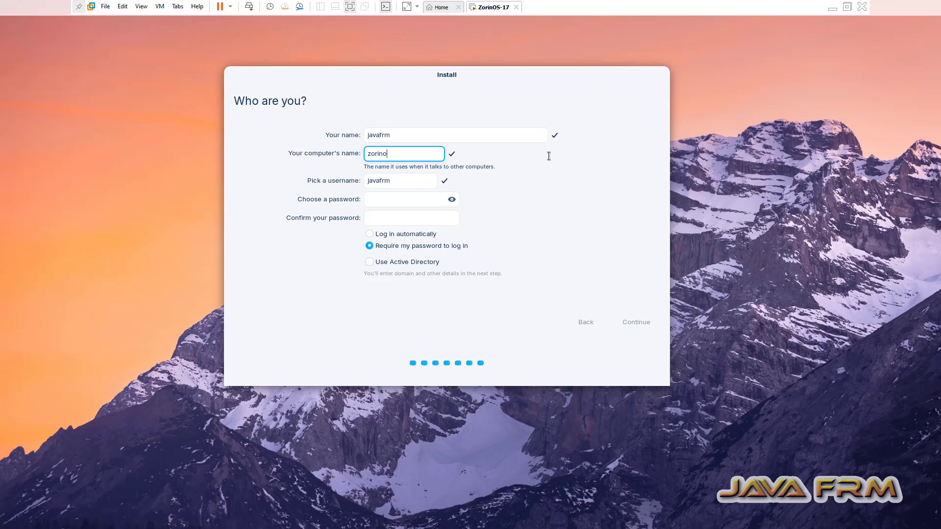
pyautogui.write('s17')
# Enter and confirm the account password, then continue the installation
pyautogui.click(386, 199)
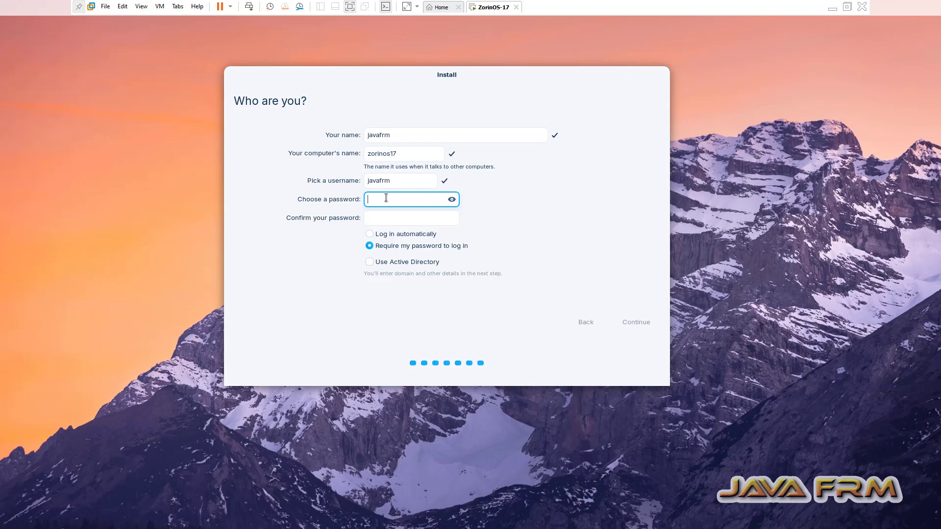
pyautogui.click(374, 220)
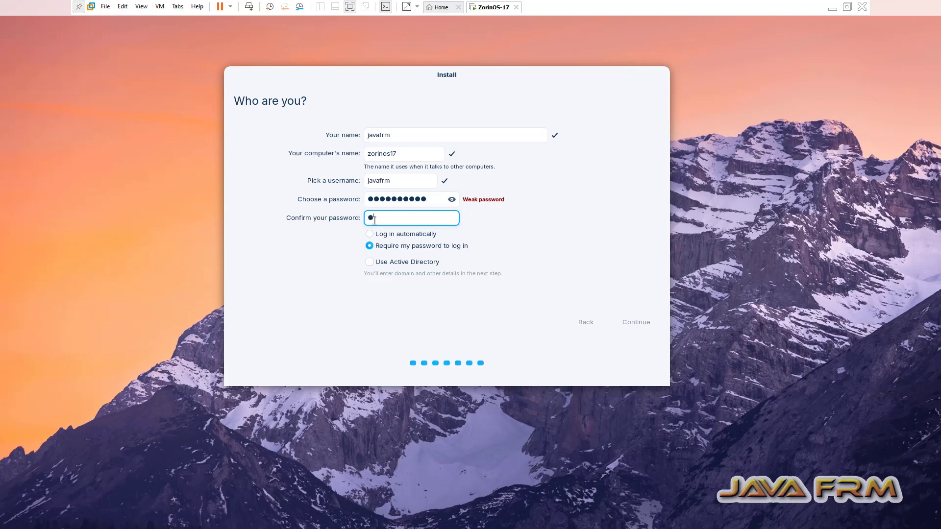
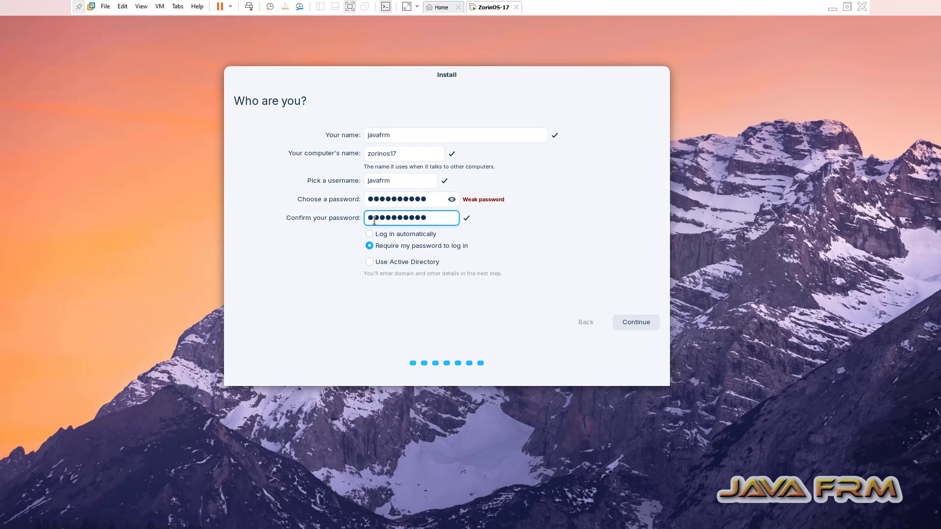
pyautogui.click(637, 322)
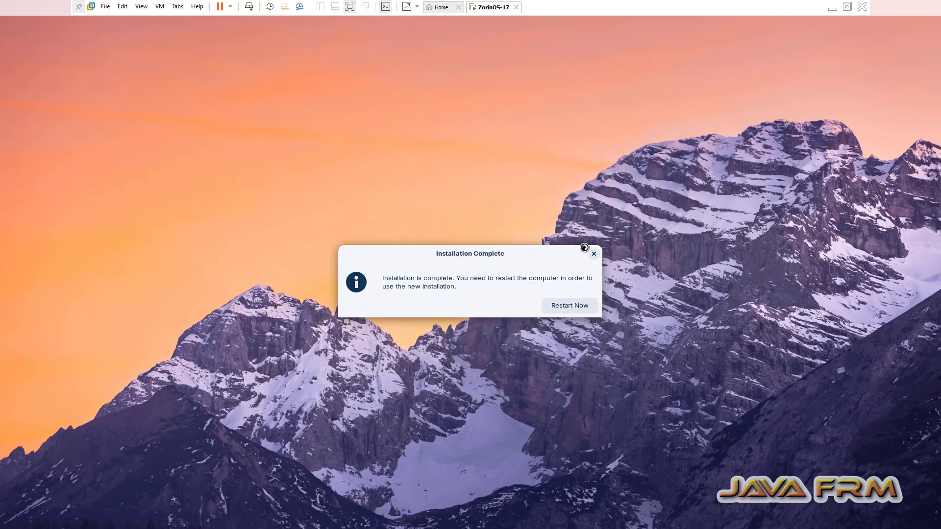
# Restart into the installed Zorin OS and dismiss the welcome tour
pyautogui.click(574, 304)
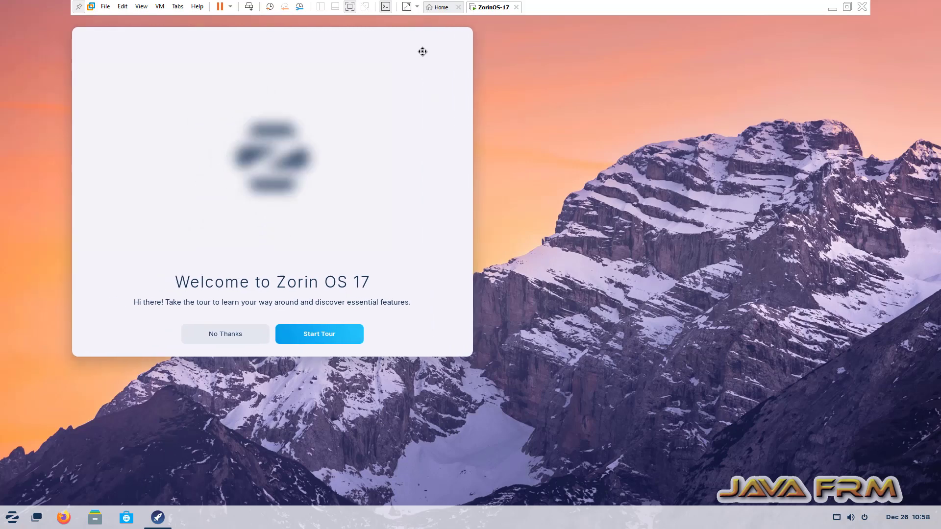
pyautogui.click(400, 351)
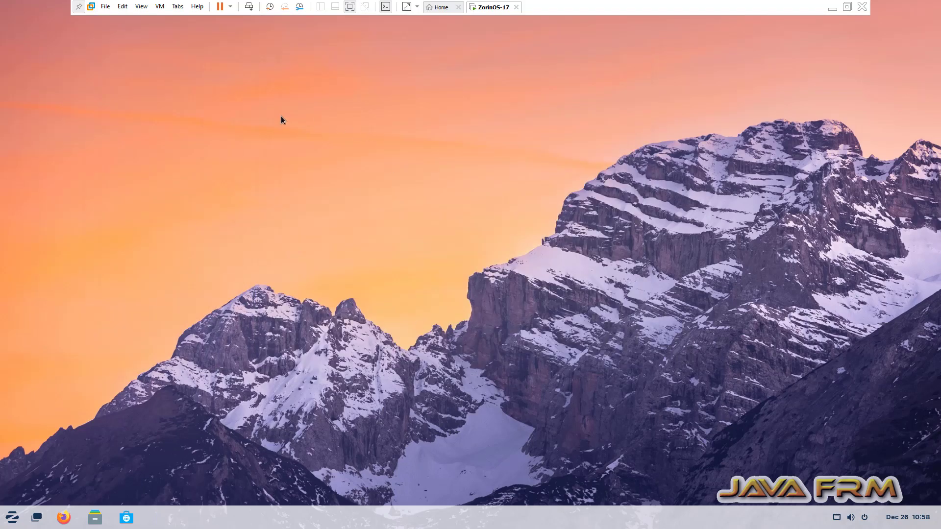
# Inspect Guest Isolation on the VM Settings Options tab, then close the settings
pyautogui.click(160, 6)
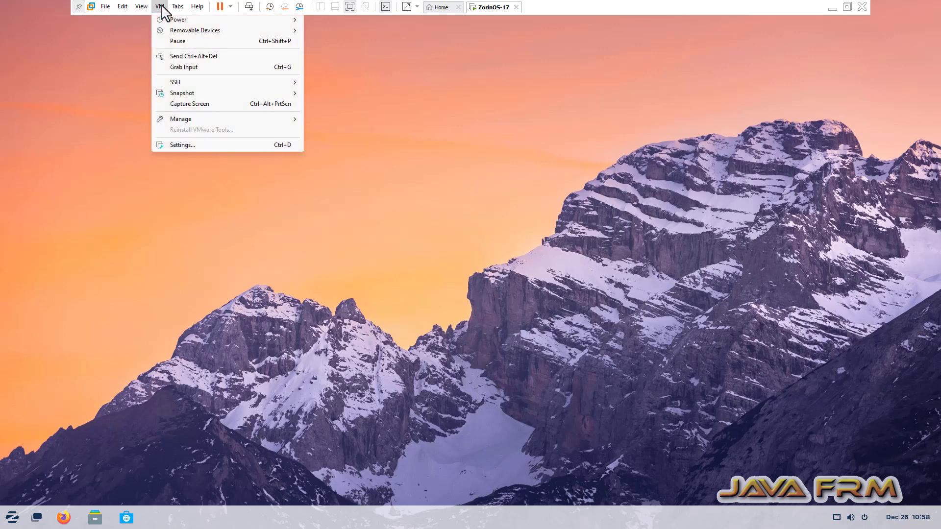
pyautogui.click(224, 144)
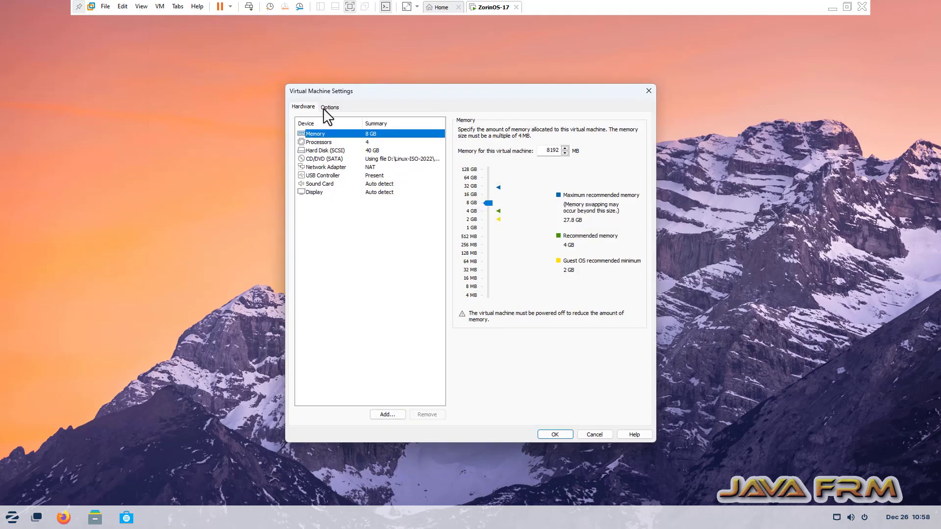
pyautogui.click(324, 108)
pyautogui.click(332, 177)
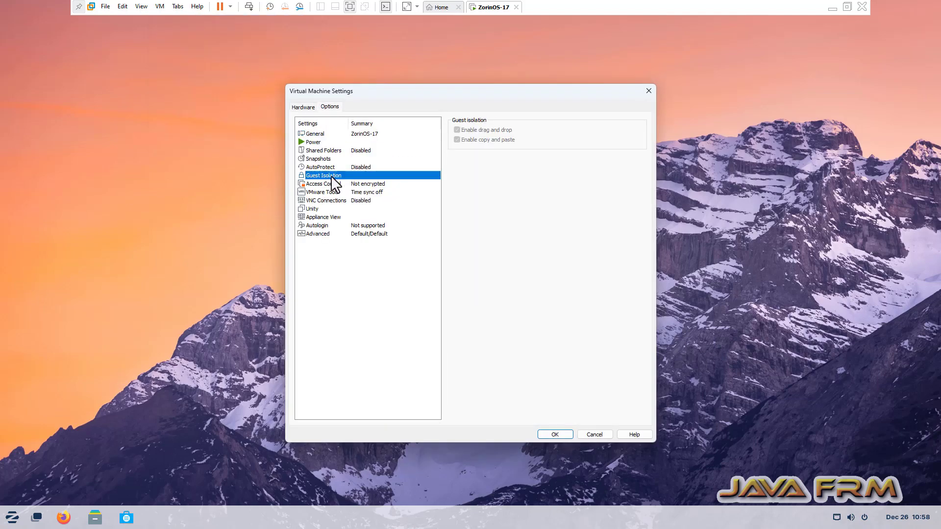
pyautogui.click(649, 91)
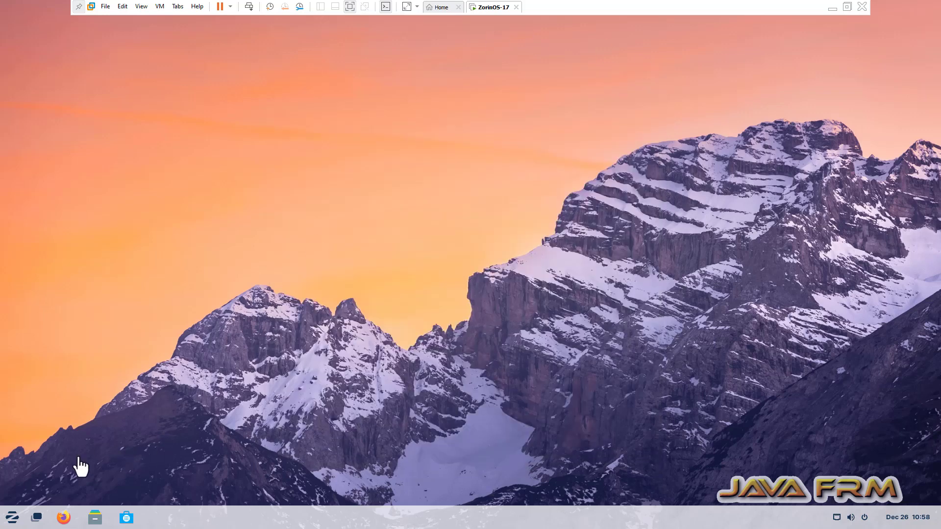
# Launch Terminal, centre its window and enlarge its text
pyautogui.click(12, 520)
pyautogui.write('ter')
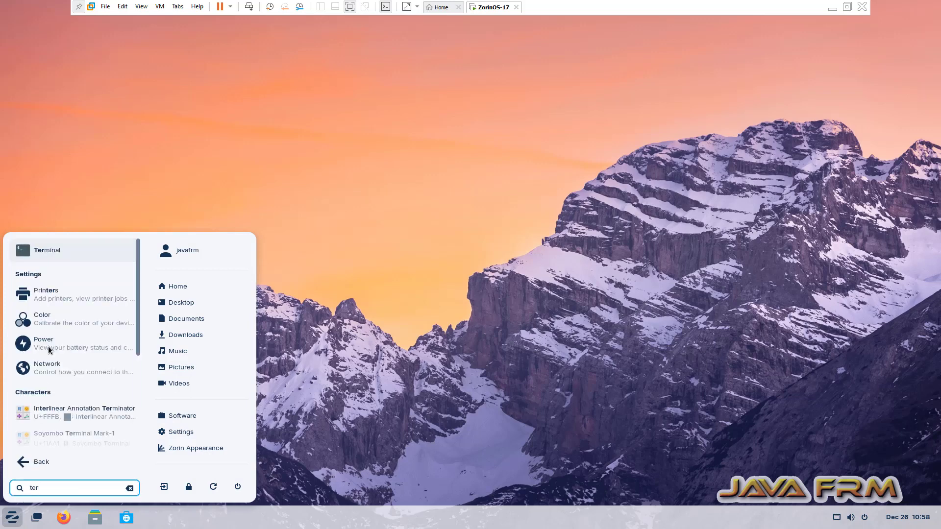
pyautogui.click(64, 257)
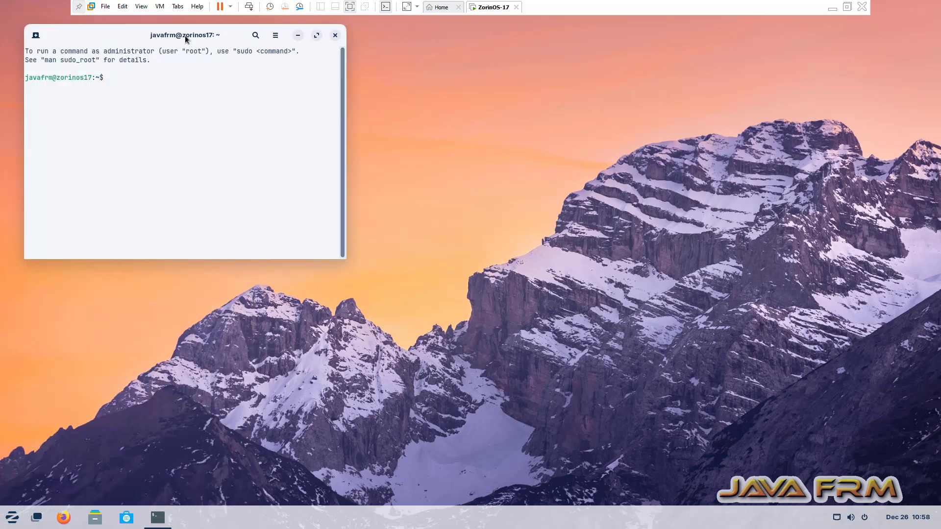
pyautogui.moveTo(132, 30); pyautogui.dragTo(299, 106)
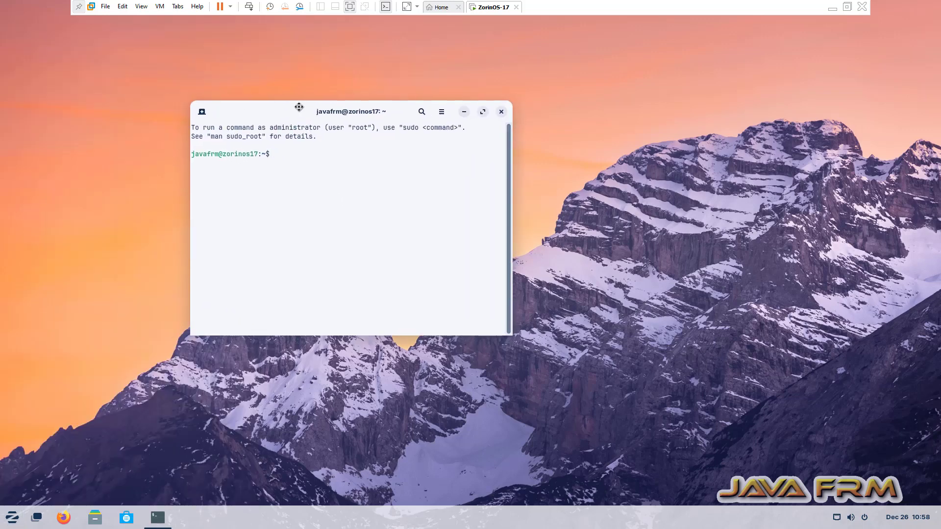
pyautogui.hotkey('ctrl', '+')
pyautogui.hotkey('ctrl', '+')
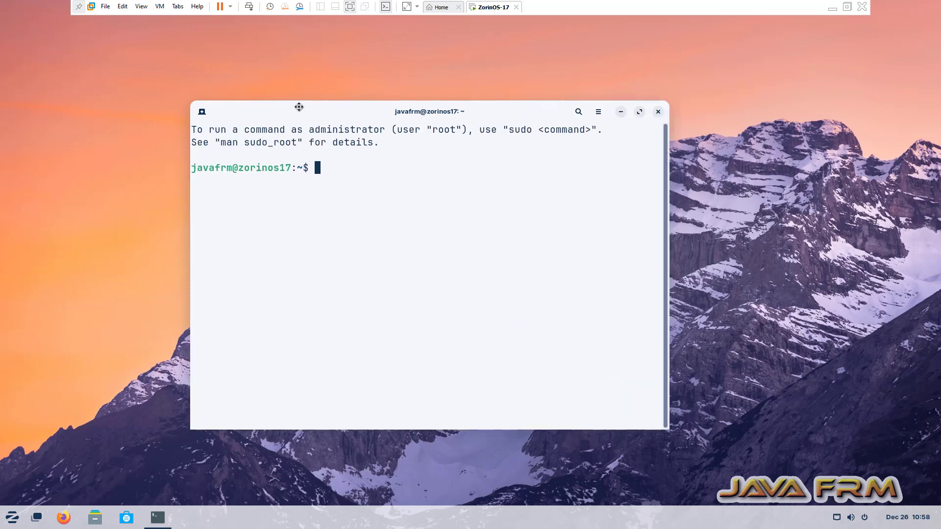
# Run df -kh, copy its output and minimize VMware
pyautogui.write('df -kh')
pyautogui.press('Return')
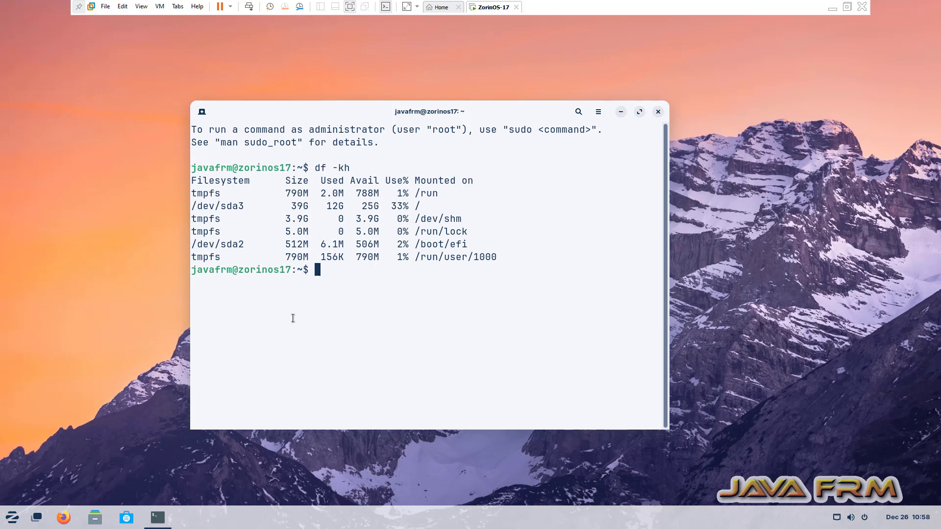
pyautogui.moveTo(332, 273); pyautogui.dragTo(163, 133)
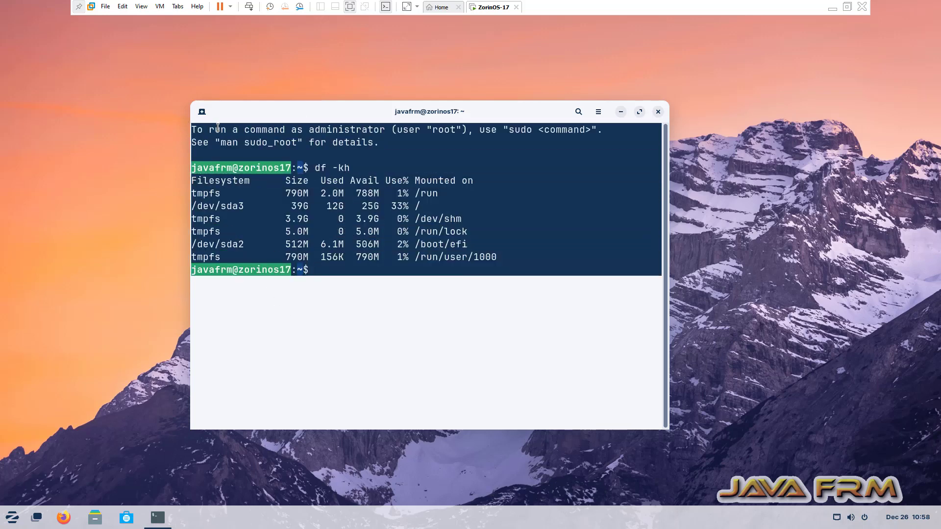
pyautogui.rightClick(237, 143)
pyautogui.click(239, 143)
pyautogui.click(834, 7)
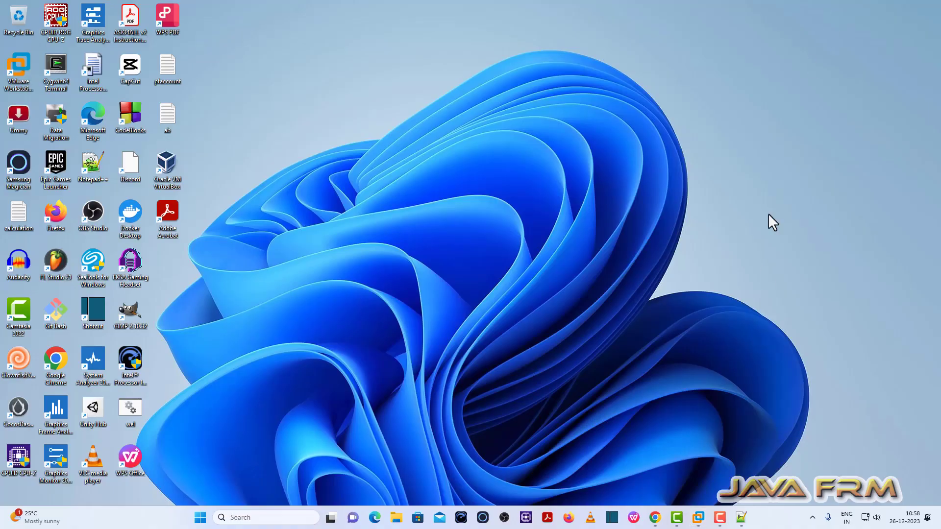
# Paste the df -kh output into a new Notepad++ tab, then add and select a 'Welcome to ZorinOS 17' line
pyautogui.click(740, 517)
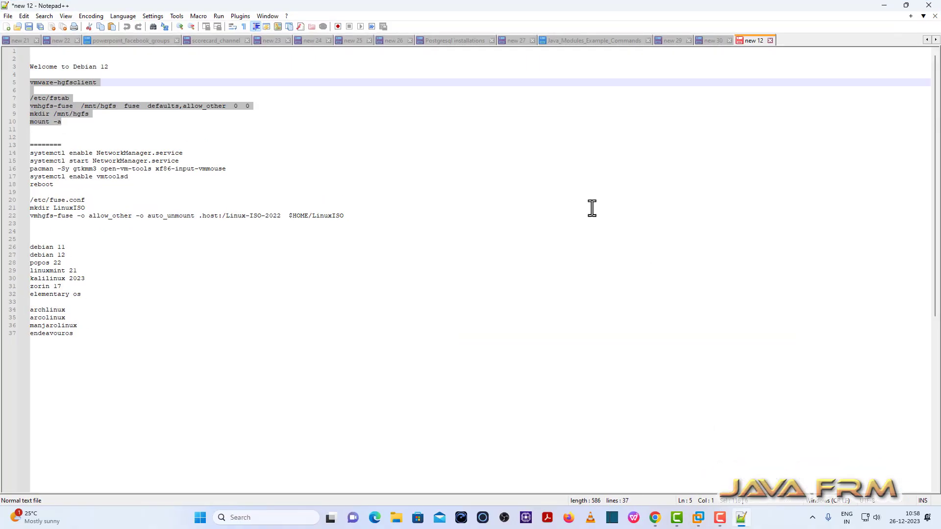
pyautogui.hotkey('ctrl', 'n')
pyautogui.write('To run a command as administrator (user "root"), use "sudo <command>". See "man sudo_root" for details.  javafrm@zorinos17:~$ df -kh Filesystem      Size  Used Avail Use% Mounted on tmpfs           790M  2.0M  788M   1% /run /dev/sda3        39G   12G   25G  33% / tmpfs           3.9G     0  3.9G   0% /dev/shm tmpfs           5.0M     0  5.0M   0% /run/lock /dev/sda2       512M  6.1M  506M   2% /boot/efi tmpfs           790M  156K  790M   1% /run/user/1000 javafrm@zorinos17:~$')
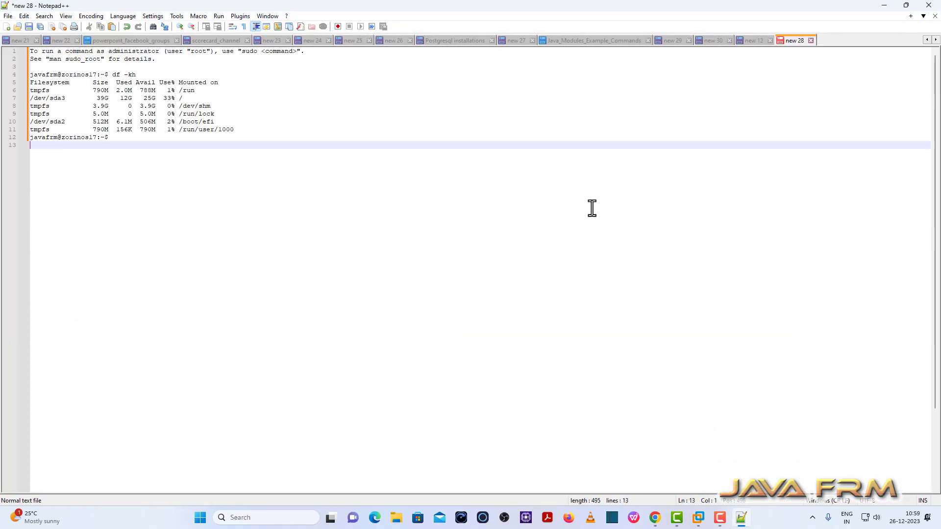
pyautogui.click(66, 75)
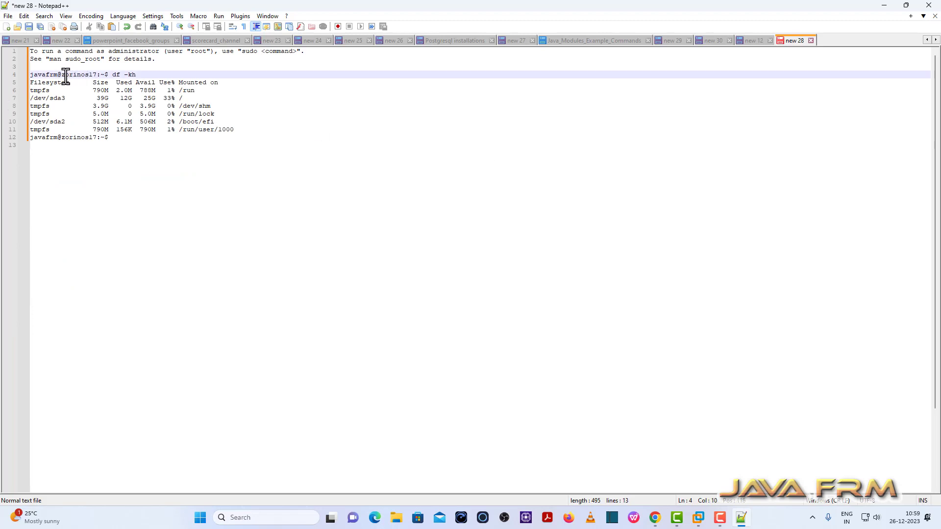
pyautogui.click(113, 138)
pyautogui.press('Return')
pyautogui.press('Return')
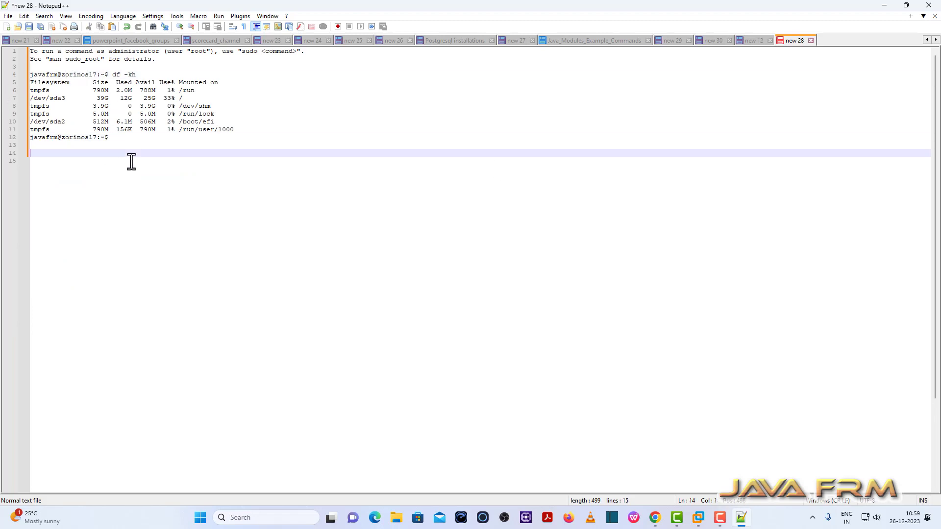
pyautogui.write('Welcome to ZorinOS 17')
pyautogui.moveTo(112, 153); pyautogui.dragTo(2, 153)
pyautogui.hotkey('ctrl', 'c')
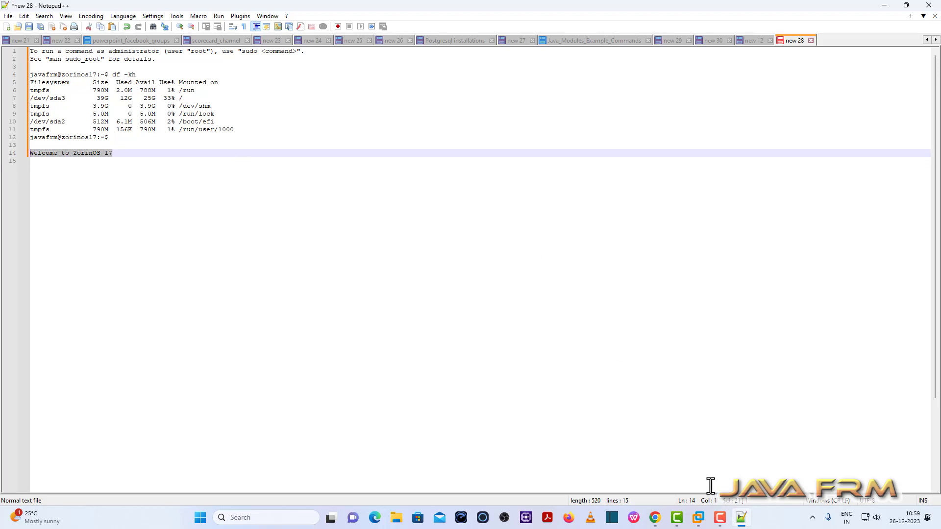
# Paste 'Welcome to ZorinOS 17' into the Zorin terminal, dismiss the updater, run it, and close the terminal
pyautogui.moveTo(700, 519)
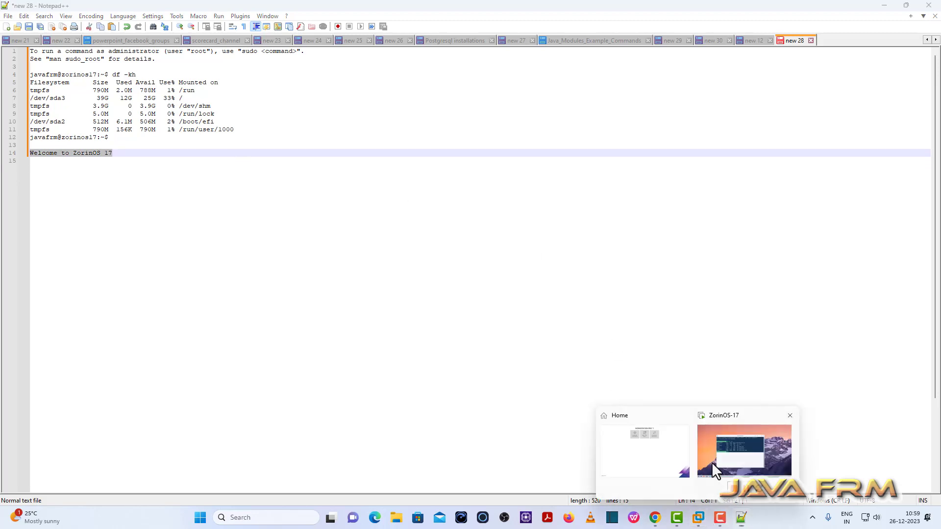
pyautogui.click(712, 462)
pyautogui.rightClick(436, 297)
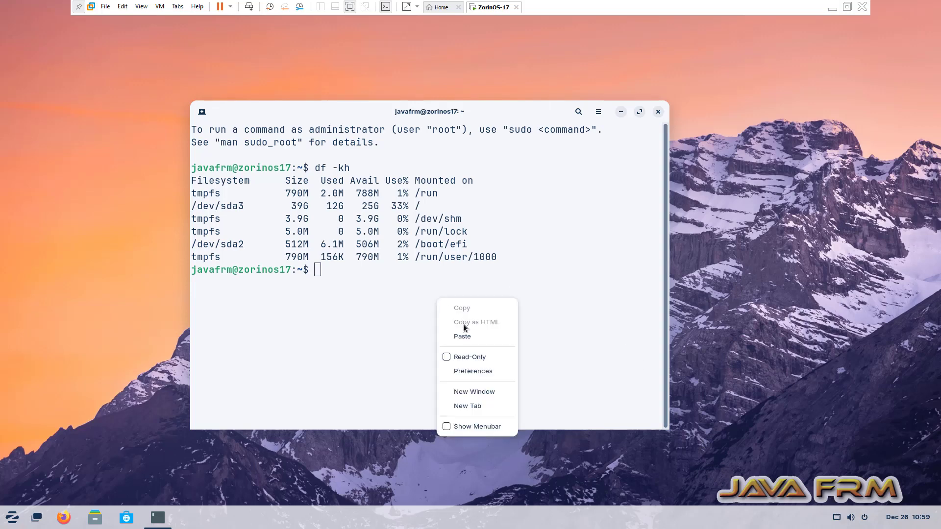
pyautogui.click(472, 340)
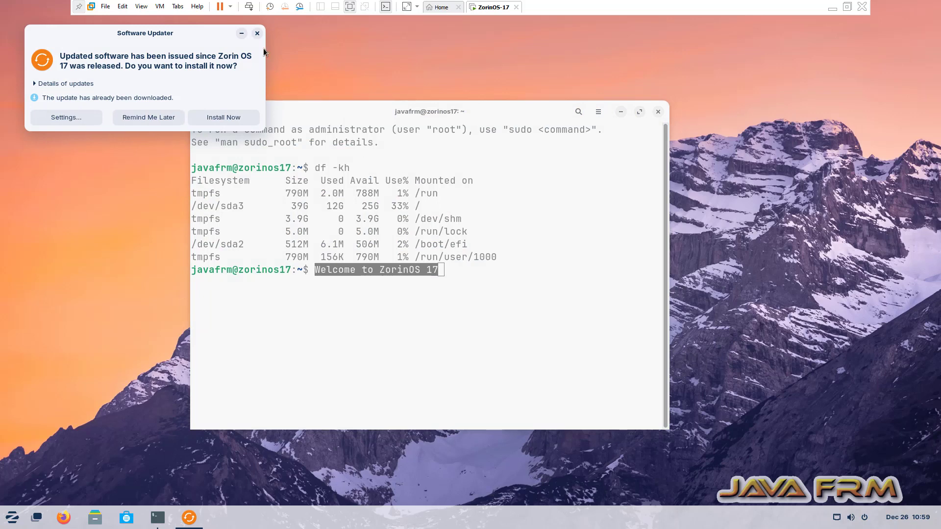
pyautogui.click(257, 34)
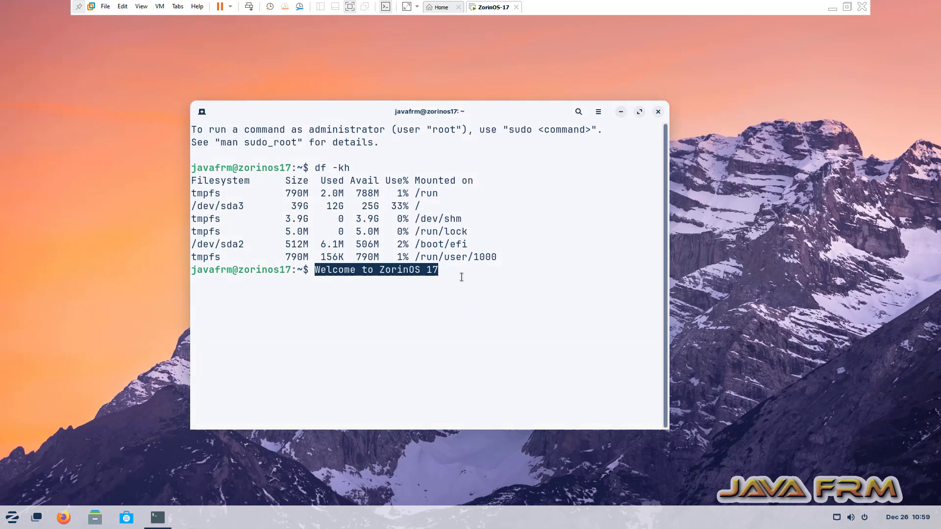
pyautogui.press('Return')
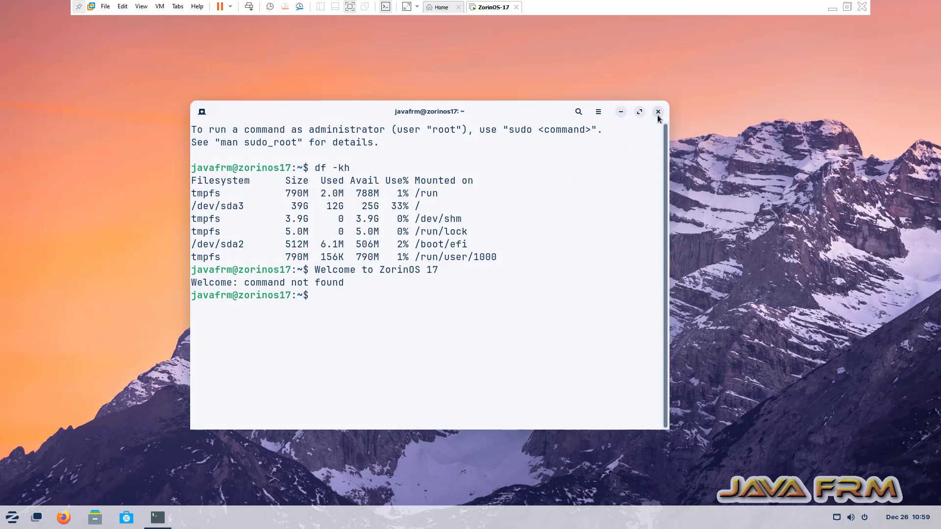
pyautogui.click(659, 112)
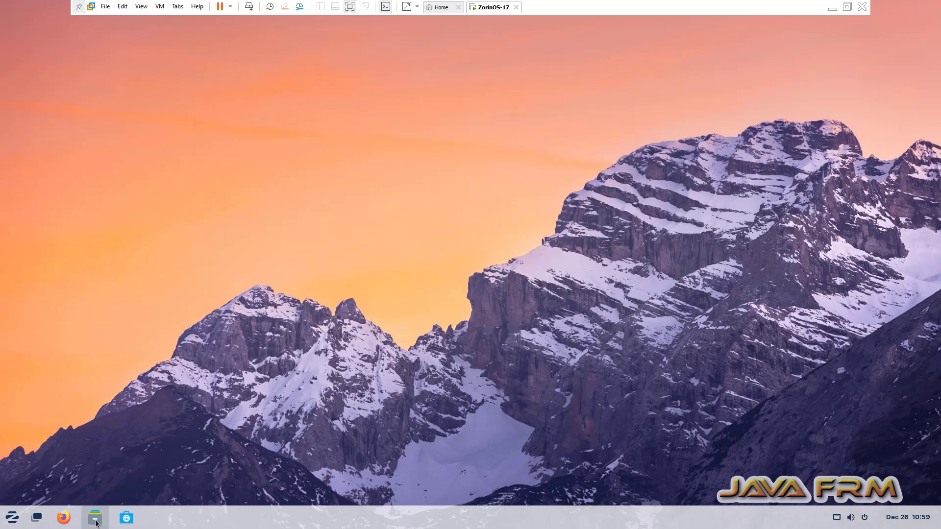
# Copy the OpenJDK archive from the host into the guest's Documents folder, keeping the existing file
pyautogui.click(95, 518)
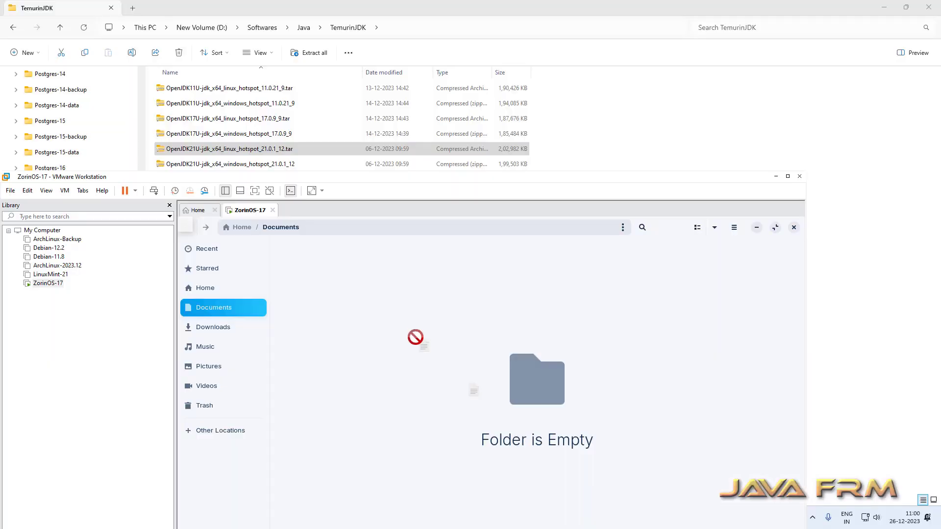
pyautogui.moveTo(416, 336); pyautogui.dragTo(407, 392)
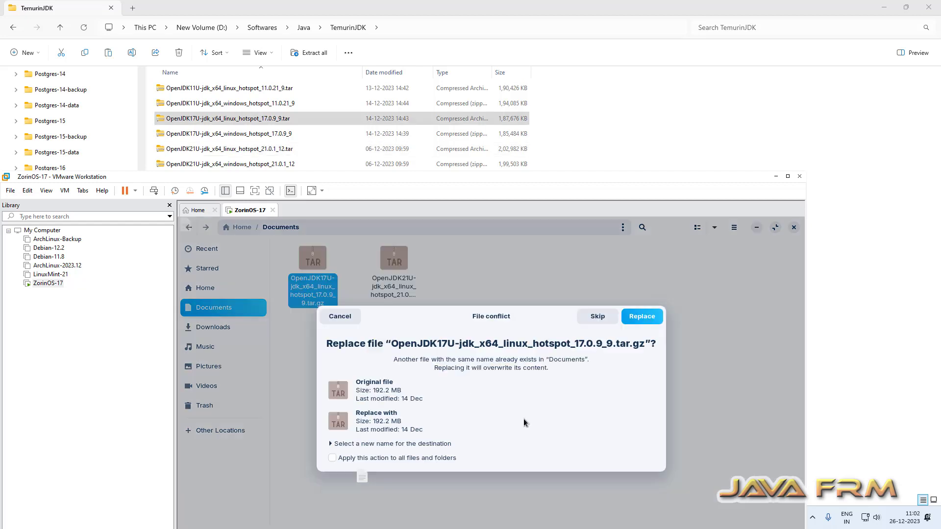
pyautogui.click(603, 316)
# Delete both OpenJDK17U and OpenJDK21U TAR archives from Documents and close the Files window
pyautogui.click(367, 335)
pyautogui.click(300, 282)
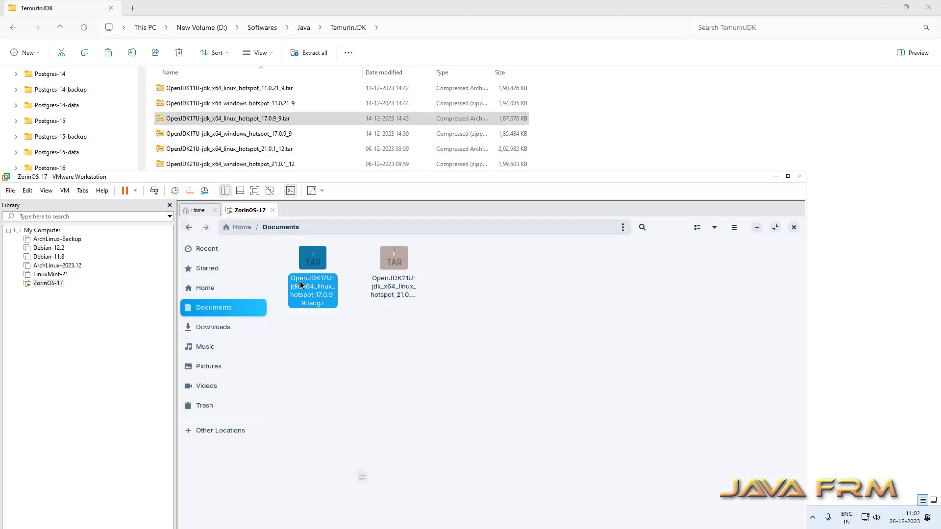
pyautogui.click(398, 303)
pyautogui.click(393, 293)
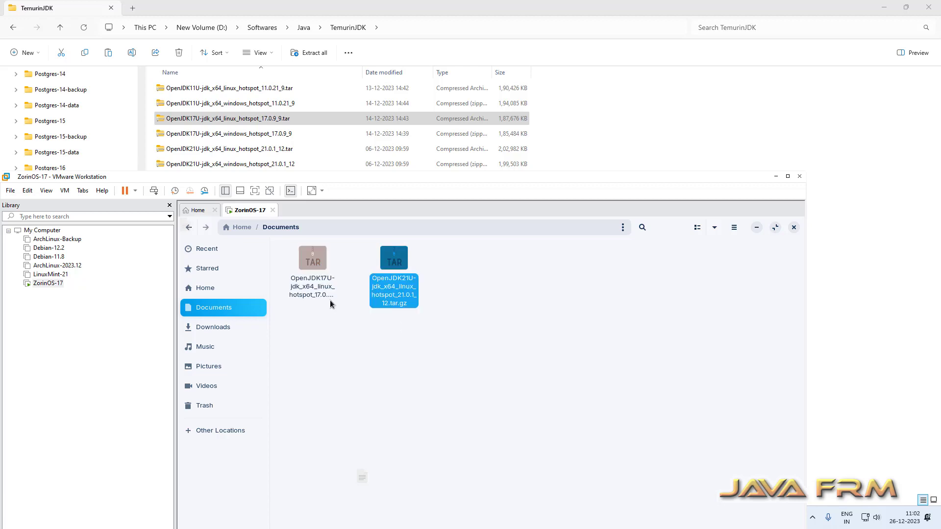
pyautogui.click(503, 320)
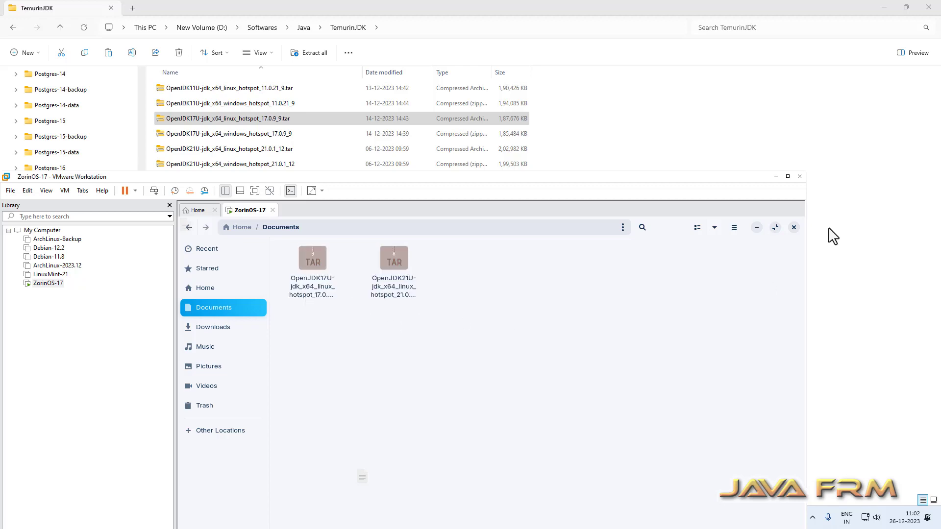
pyautogui.click(788, 176)
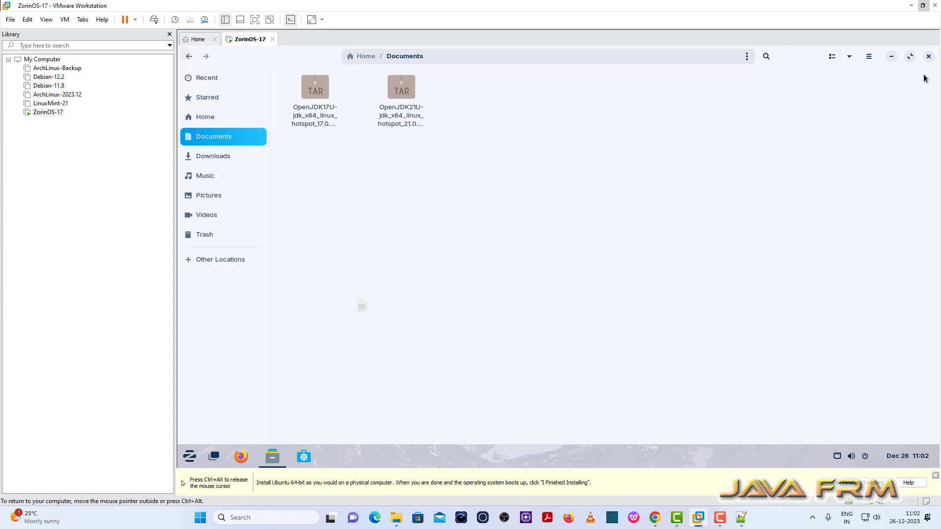
pyautogui.moveTo(579, 184); pyautogui.dragTo(275, 68)
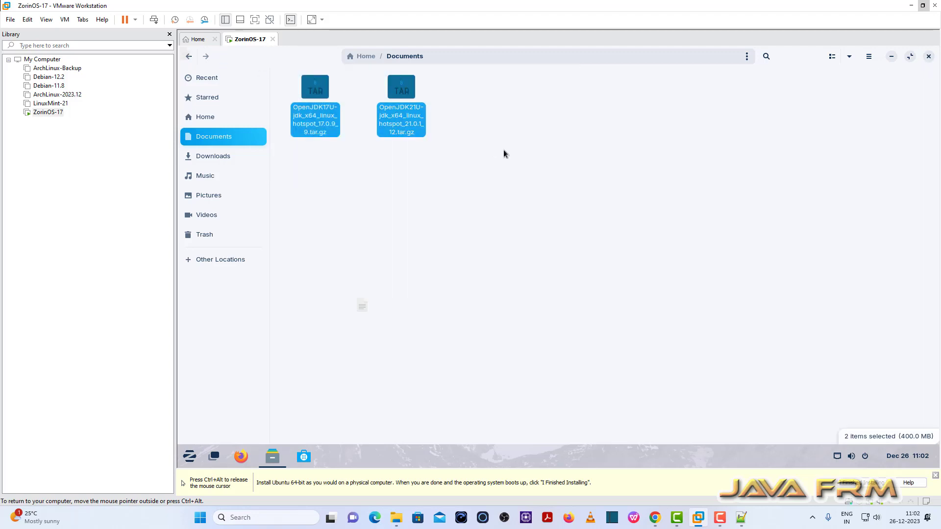
pyautogui.press('Delete')
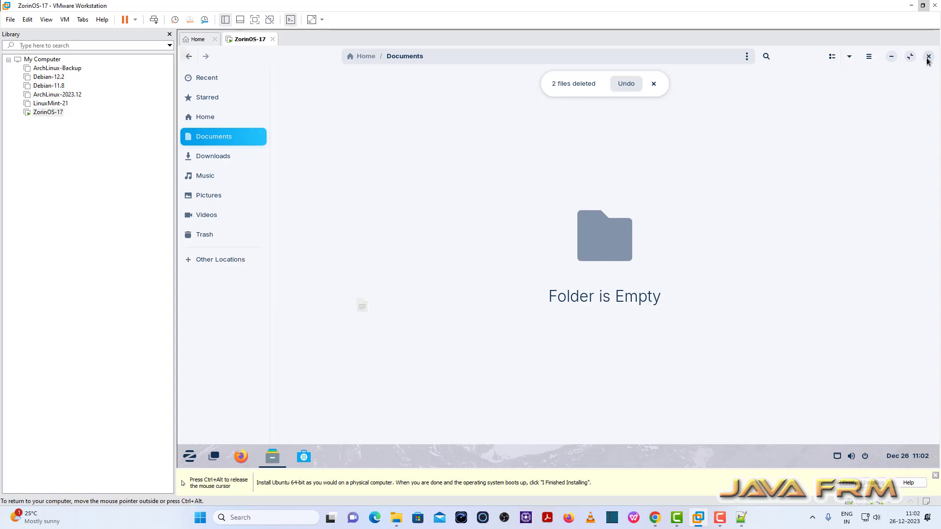
pyautogui.click(929, 56)
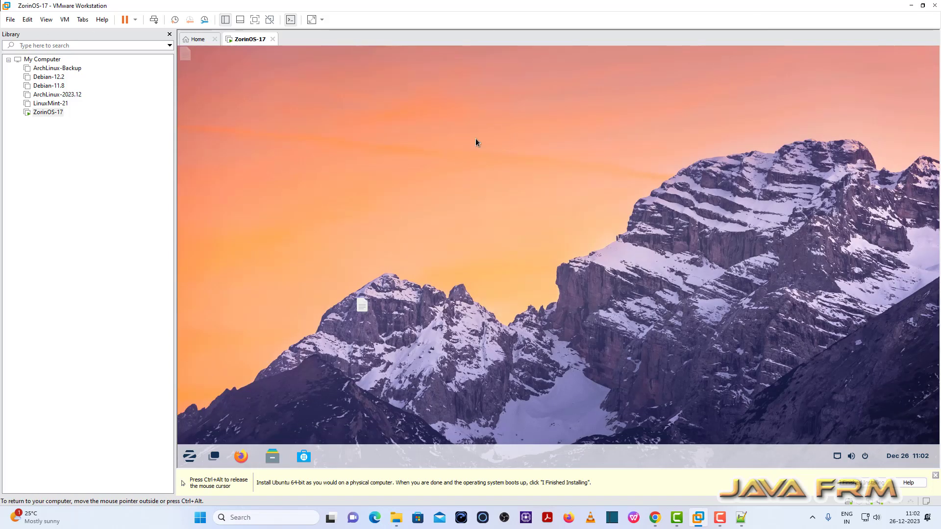
# Power off the ZorinOS-17 guest and bring up its virtual machine settings from the Library
pyautogui.click(195, 456)
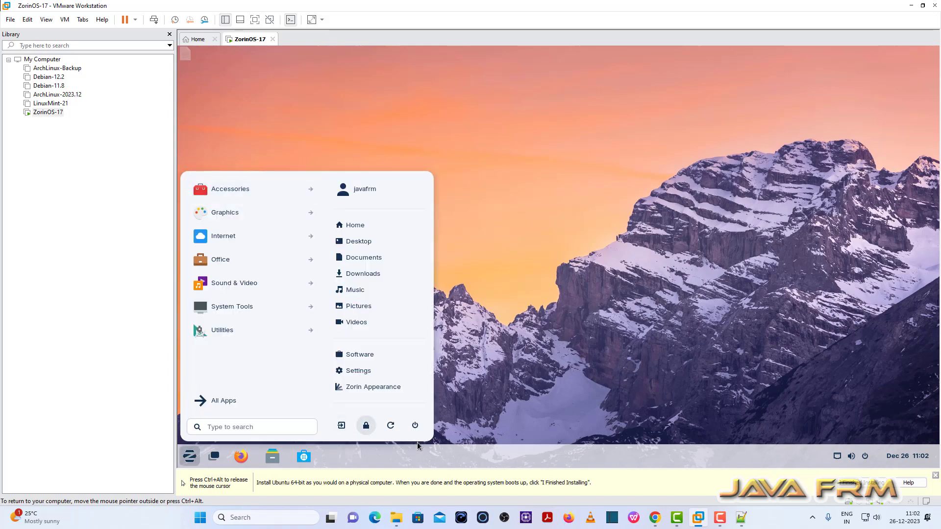
pyautogui.click(414, 425)
pyautogui.click(622, 295)
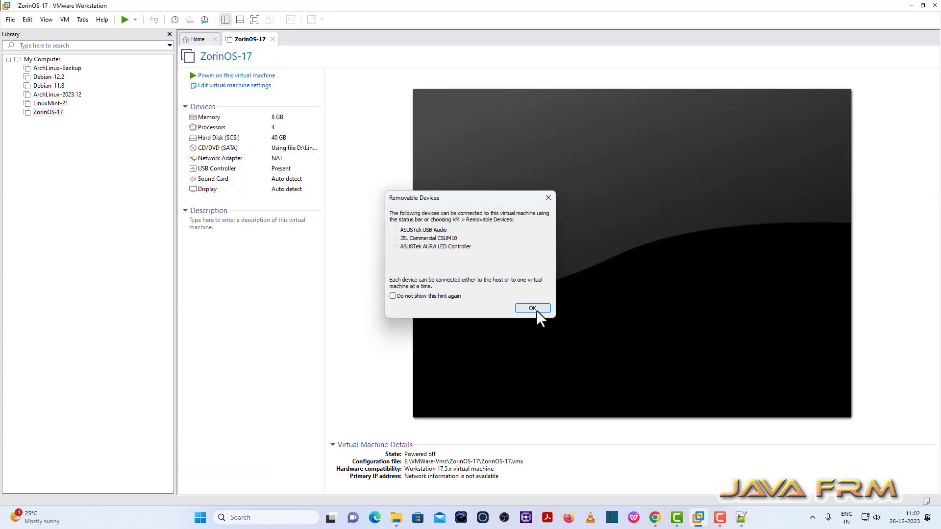
pyautogui.click(532, 308)
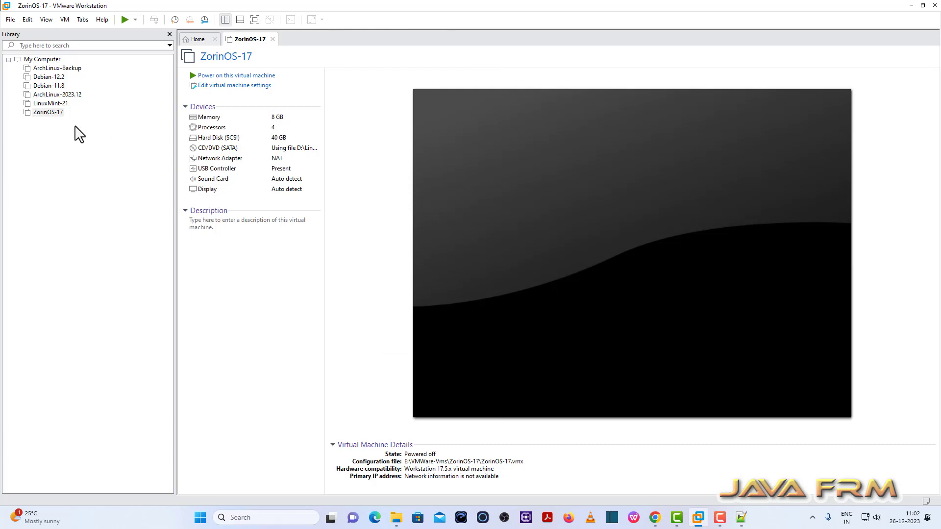
pyautogui.rightClick(53, 124)
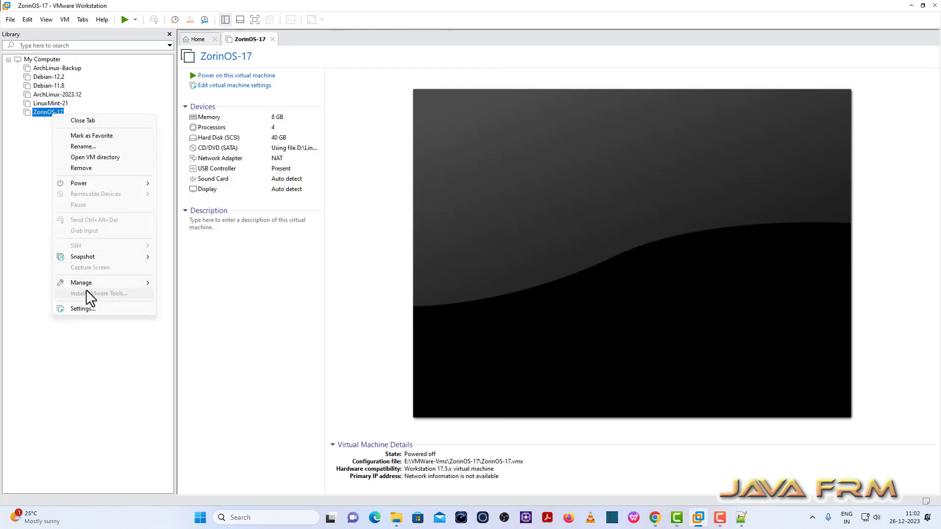
pyautogui.click(94, 309)
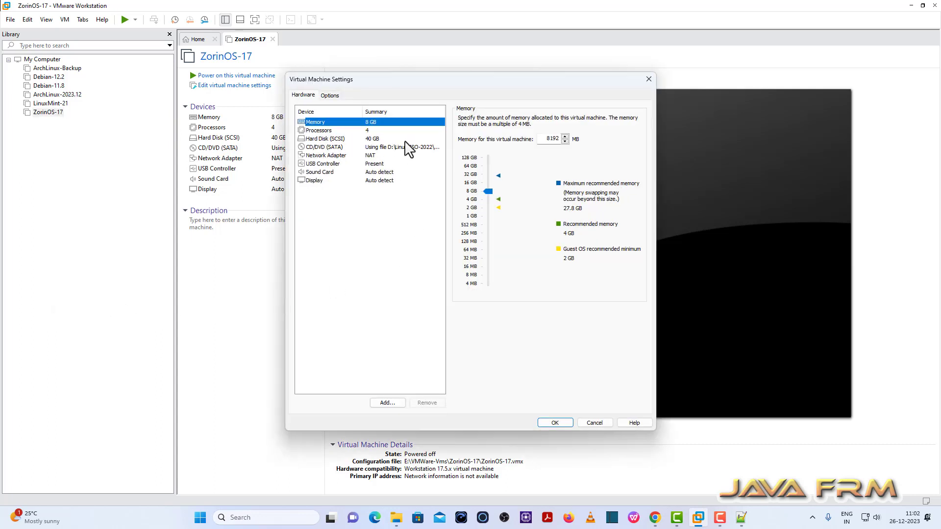
# Set Shared Folders to Always enabled in the ZorinOS-17 Options settings
pyautogui.click(329, 96)
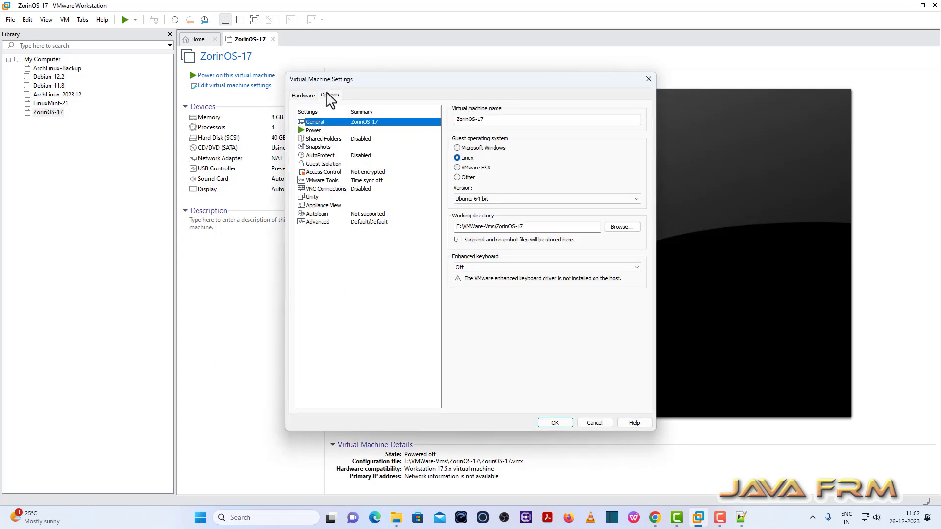
pyautogui.click(325, 140)
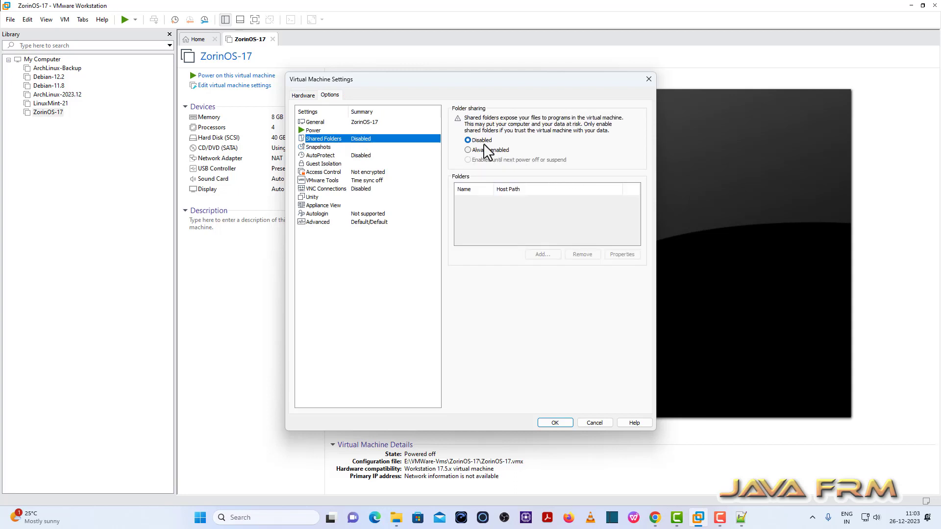
pyautogui.click(468, 150)
# Add D:\Linux-ISO-2022 as the shared folder Linux-ISO-2022 and save the settings
pyautogui.click(543, 254)
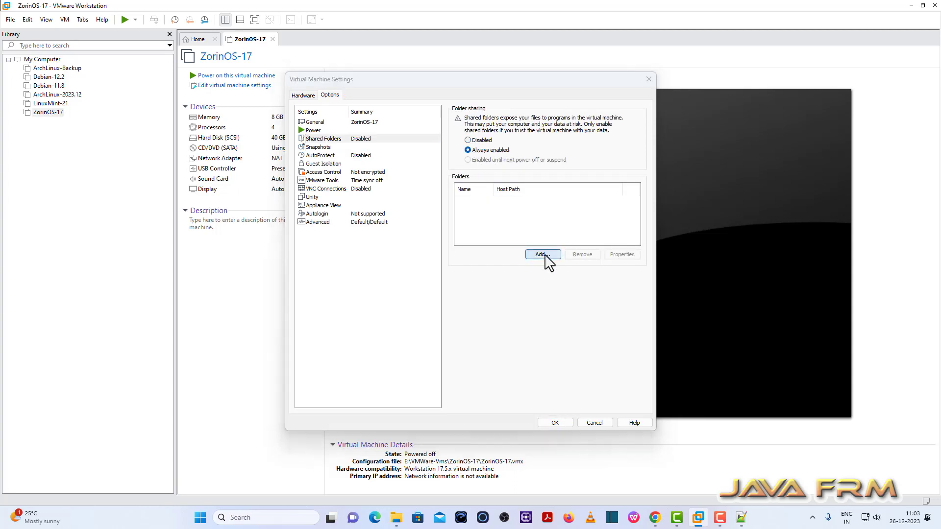
pyautogui.click(513, 336)
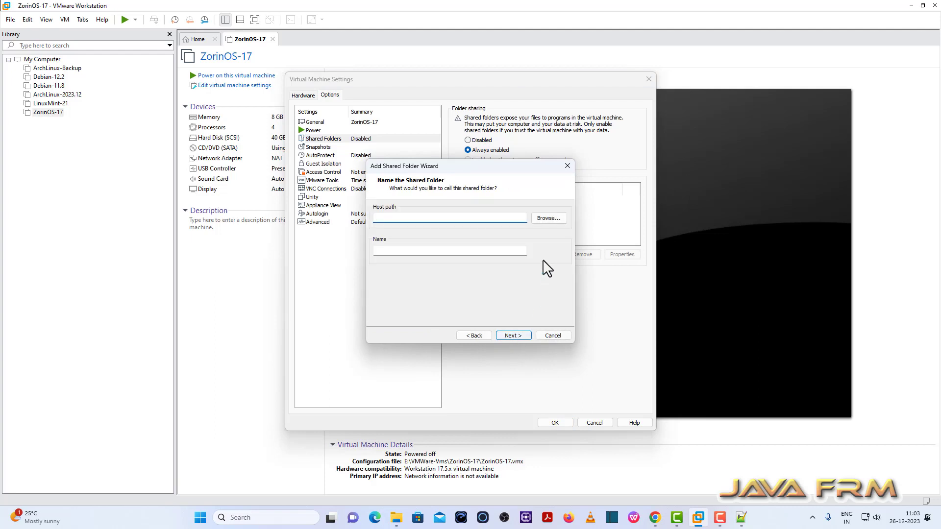
pyautogui.click(547, 221)
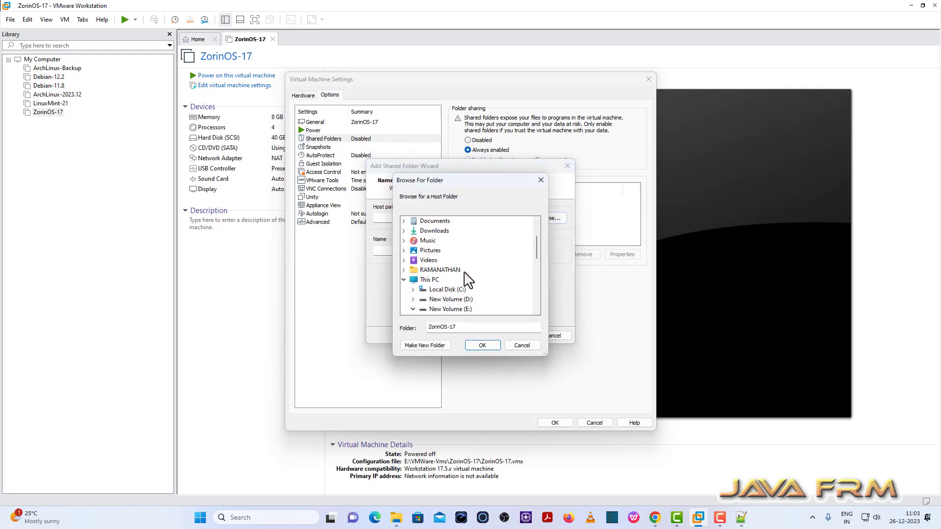
pyautogui.scroll(-6, 420, 309)
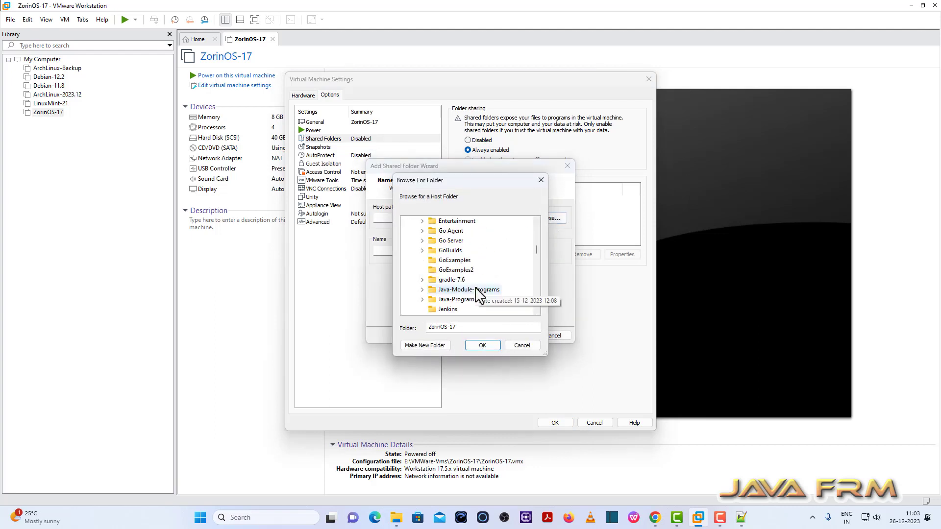
pyautogui.scroll(-1, 494, 297)
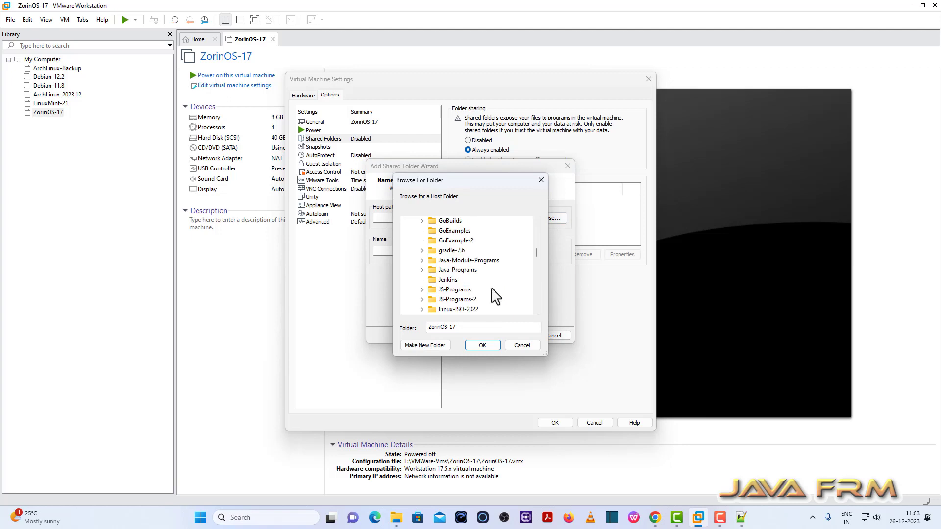
pyautogui.click(471, 309)
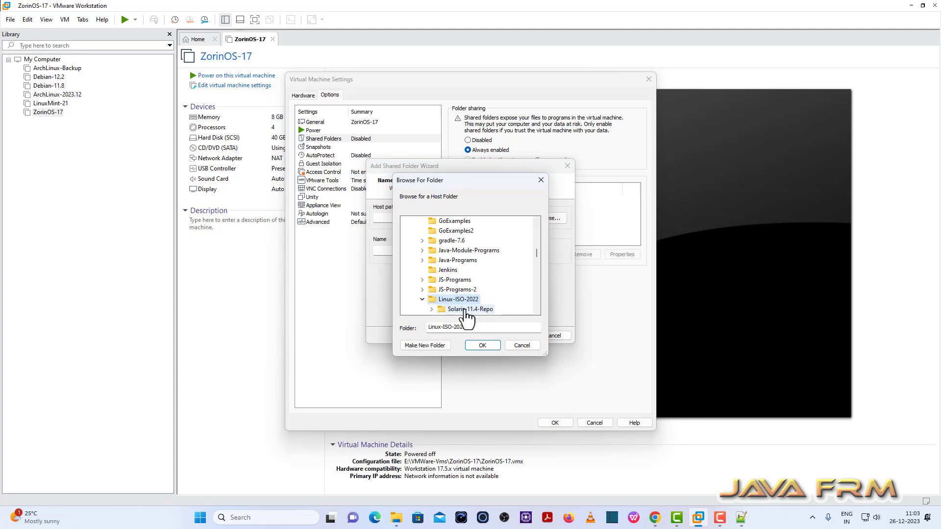
pyautogui.click(482, 346)
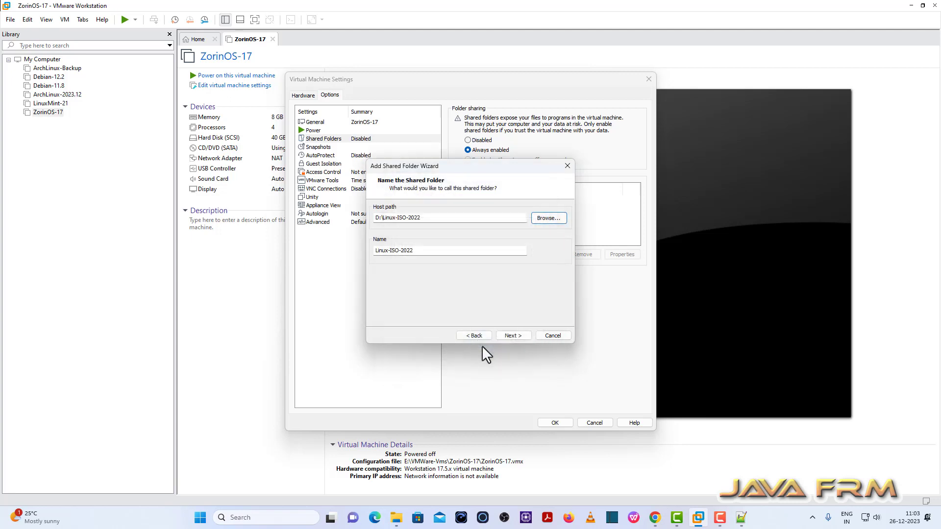
pyautogui.click(515, 335)
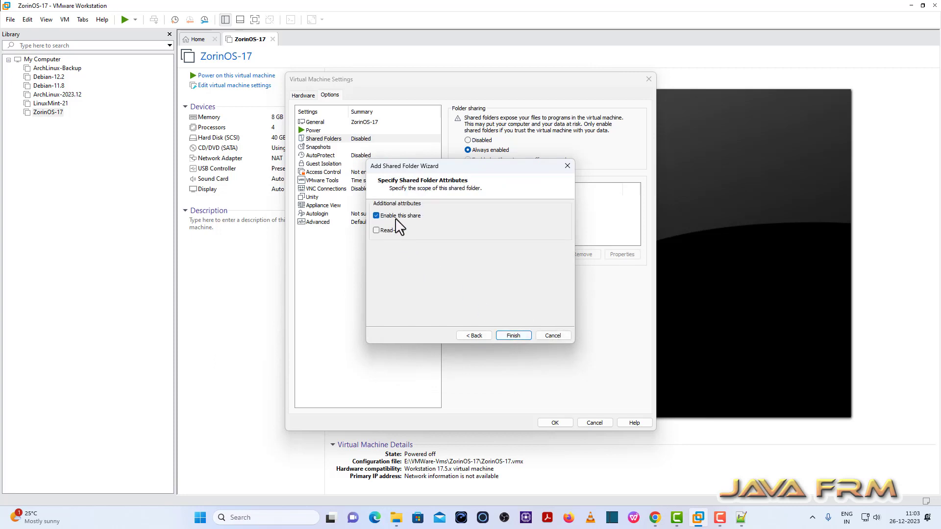
pyautogui.click(519, 336)
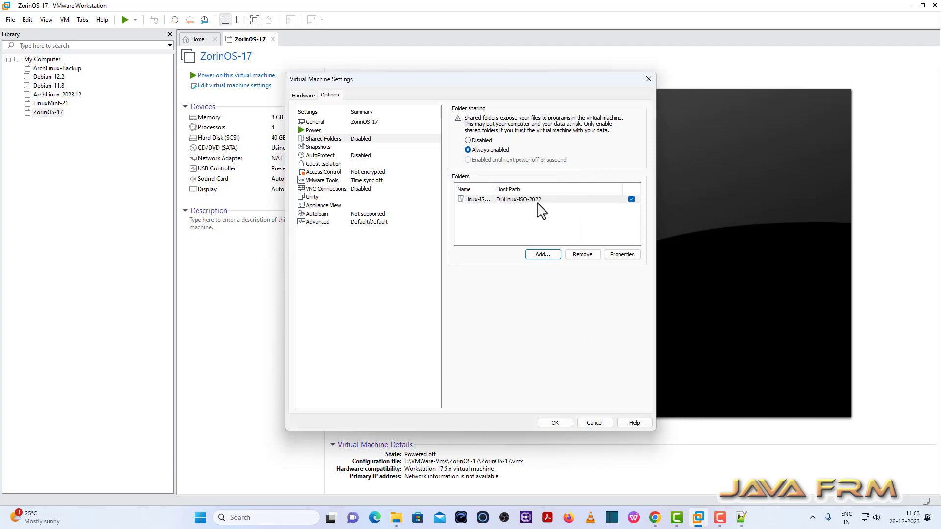
pyautogui.click(555, 423)
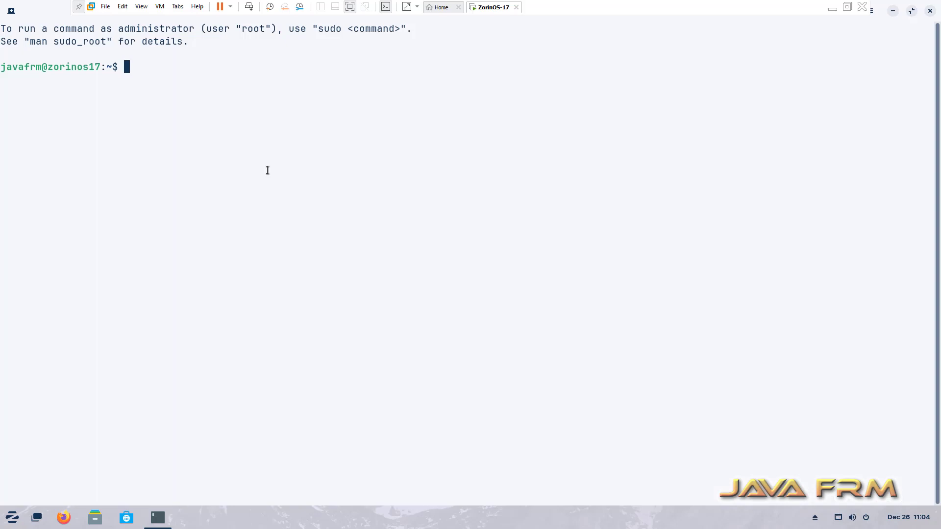
# List the guest's shared folders with vmware-hgfsclient, then switch to a root shell with sudo su
pyautogui.write('vmware-hgfscl')
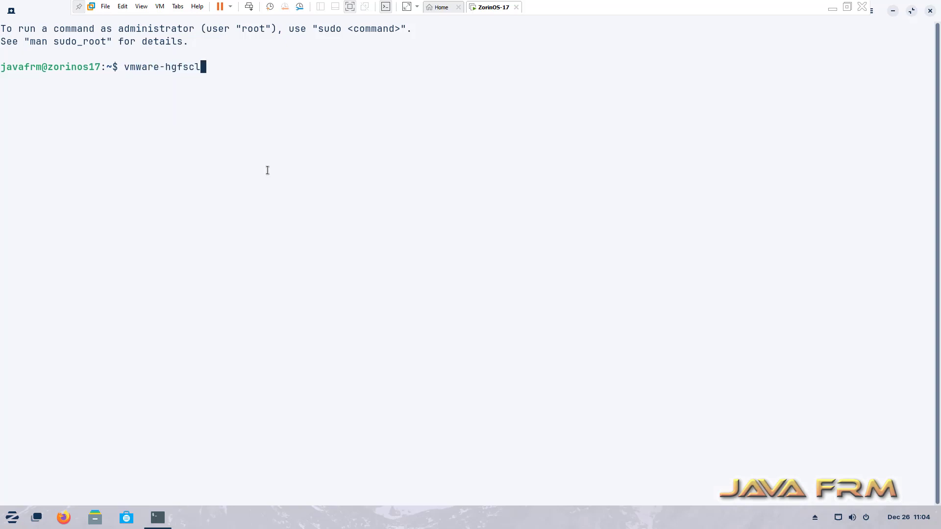
pyautogui.write('ient')
pyautogui.press('Return')
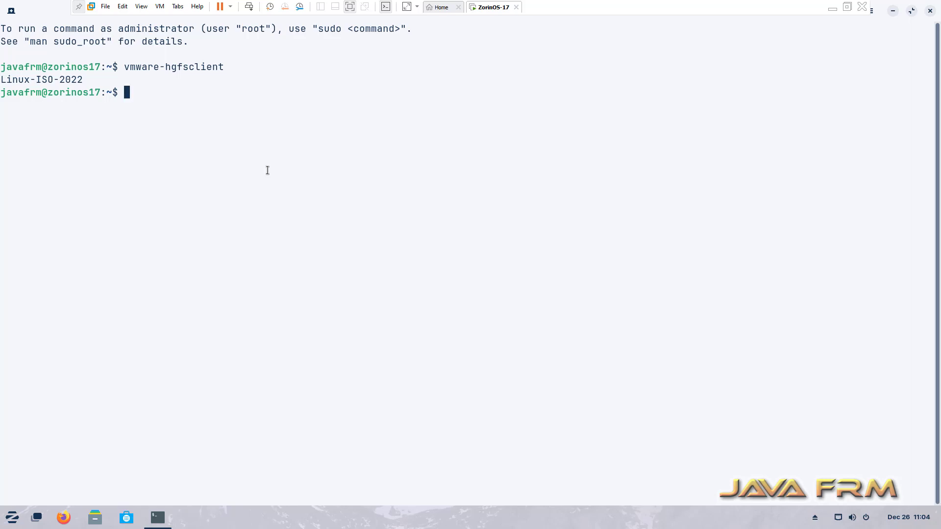
pyautogui.write('sudo su')
pyautogui.press('Return')
pyautogui.write('**********')
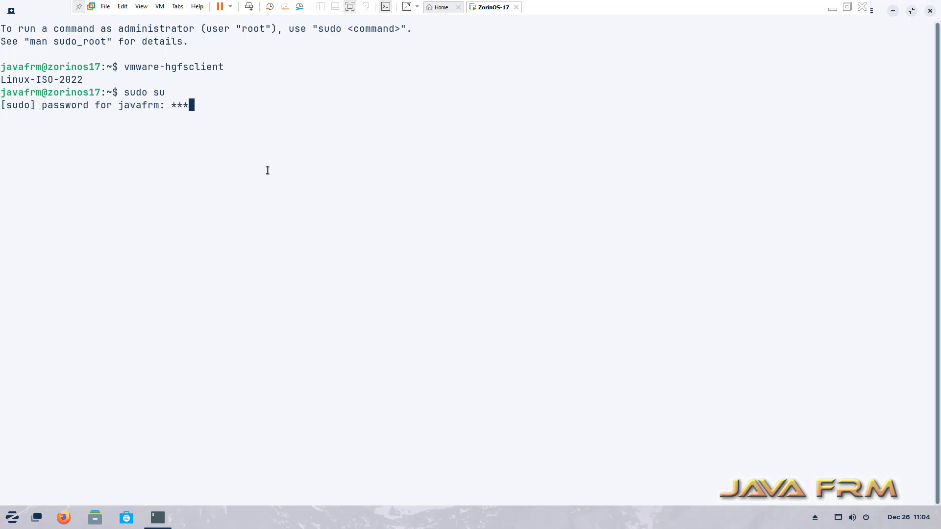
pyautogui.press('Return')
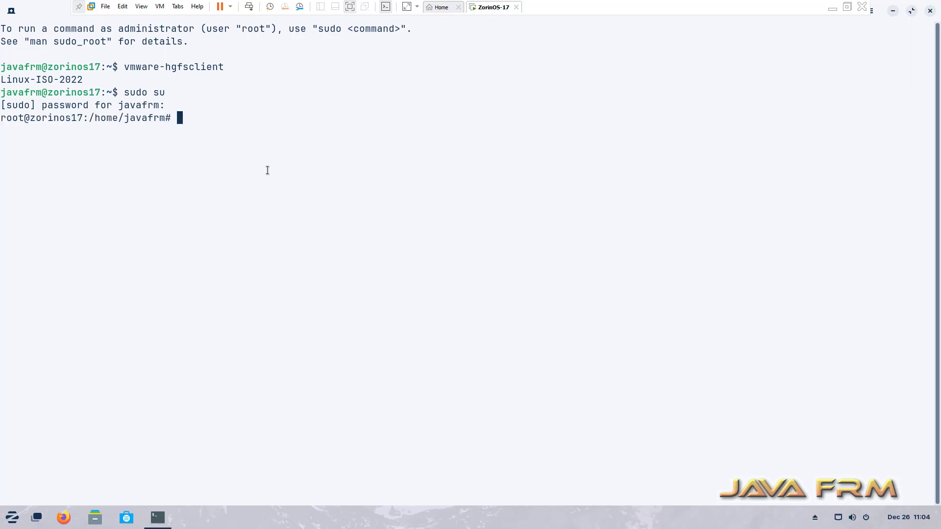
# Open /etc/fstab in gedit, maximized, and add a blank line after the swapfile entry
pyautogui.write('g')
pyautogui.write('dit /etc/fstab')
pyautogui.press('Return')
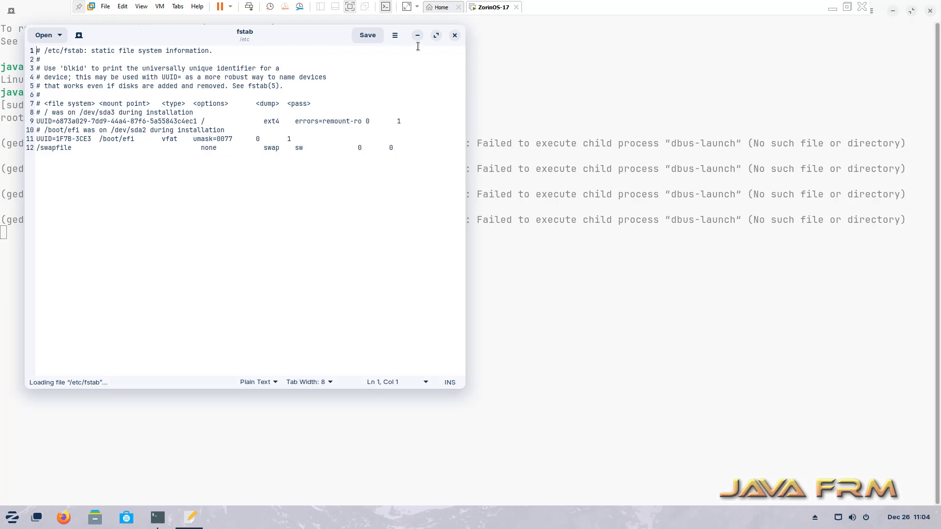
pyautogui.click(436, 35)
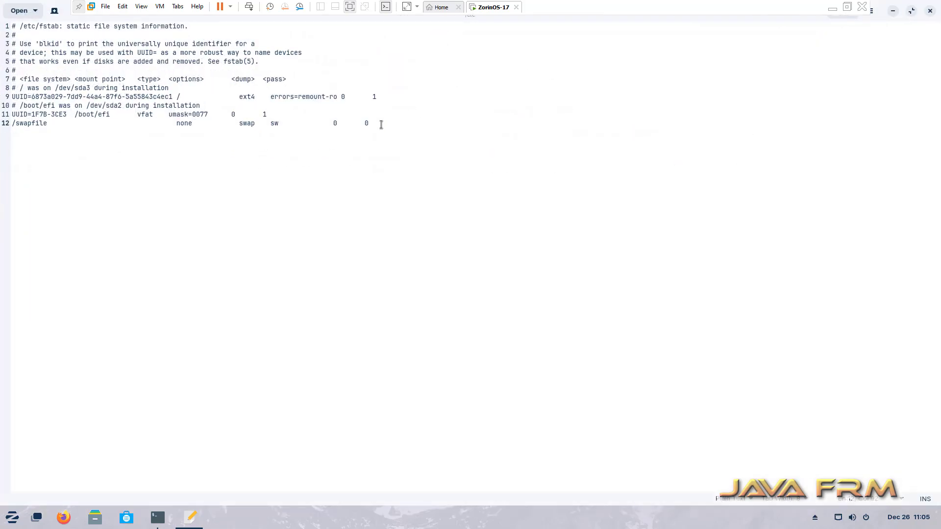
pyautogui.press('Return')
pyautogui.click(834, 10)
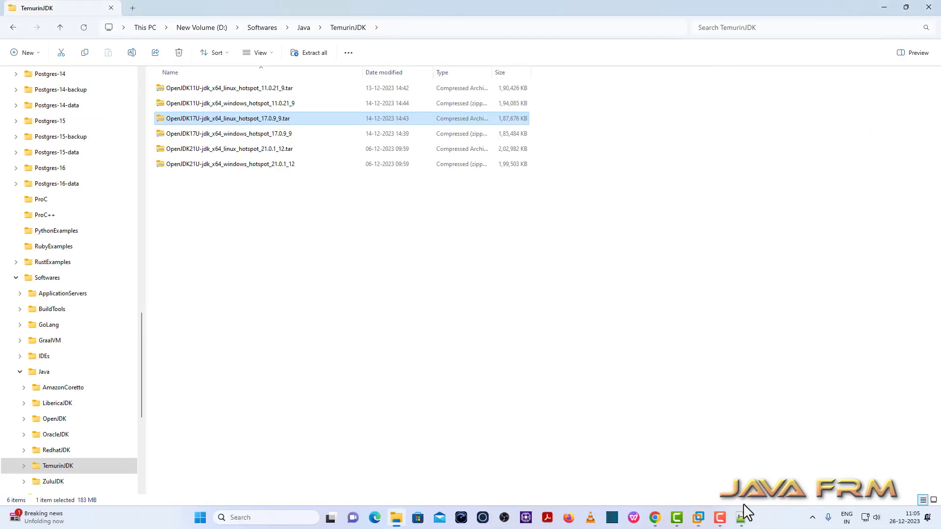
# Select the 'vmhgfs-fuse /mnt/hgfs fuse defaults,allow_other 0 0' line in the Debian notes tab
pyautogui.click(741, 517)
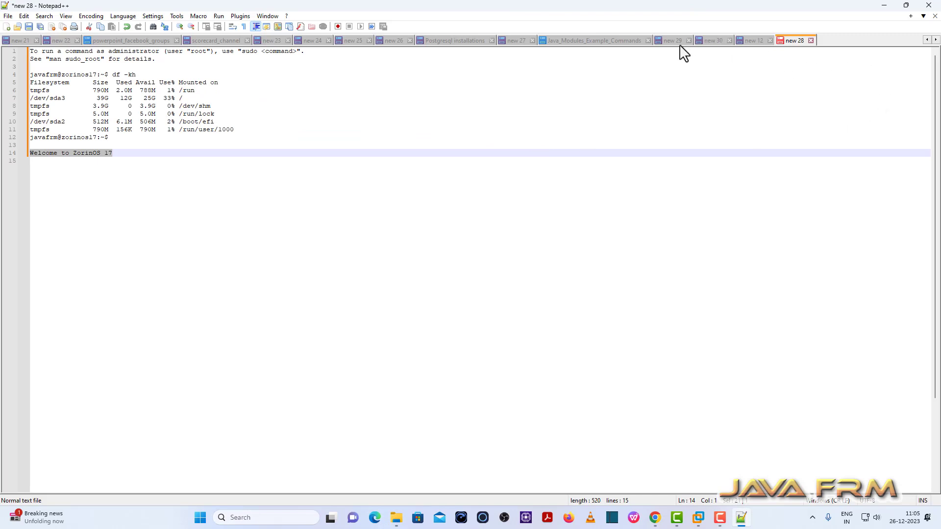
pyautogui.click(753, 41)
pyautogui.click(300, 130)
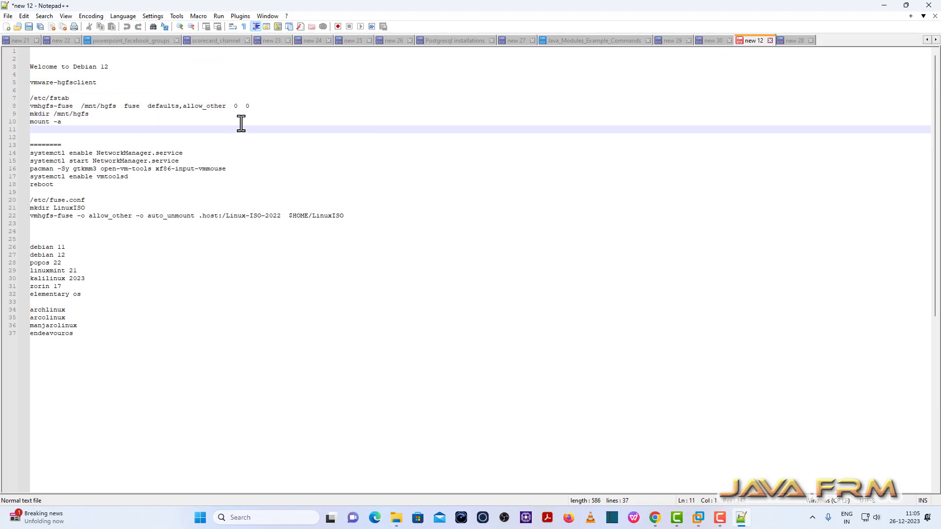
pyautogui.moveTo(247, 106); pyautogui.dragTo(20, 106)
pyautogui.hotkey('ctrl', 'c')
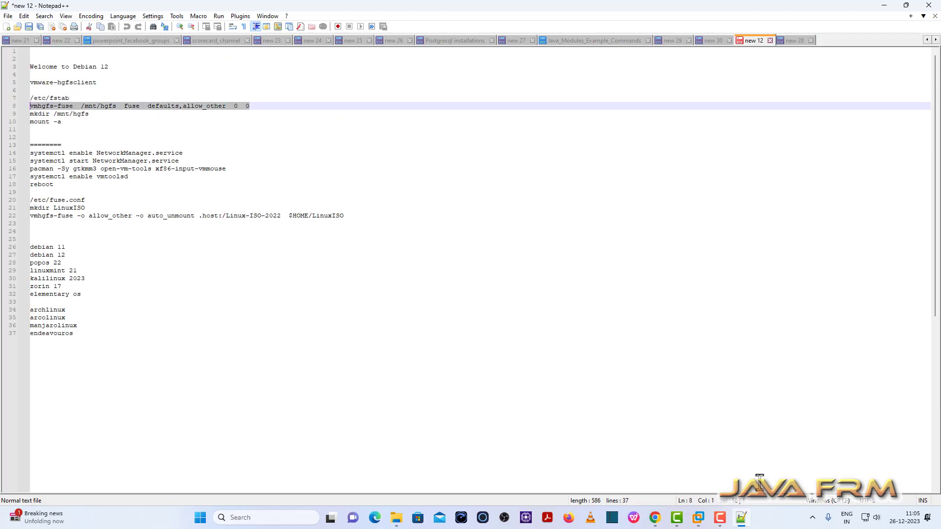
# Paste the vmhgfs-fuse mount line as line 13 of /etc/fstab, save it, and close gedit
pyautogui.moveTo(699, 518)
pyautogui.click(724, 440)
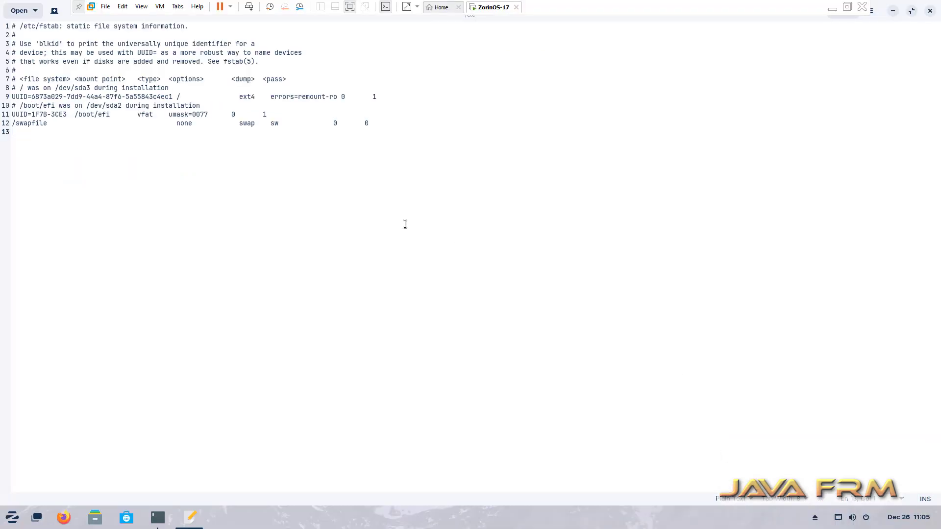
pyautogui.hotkey('ctrl', 'v')
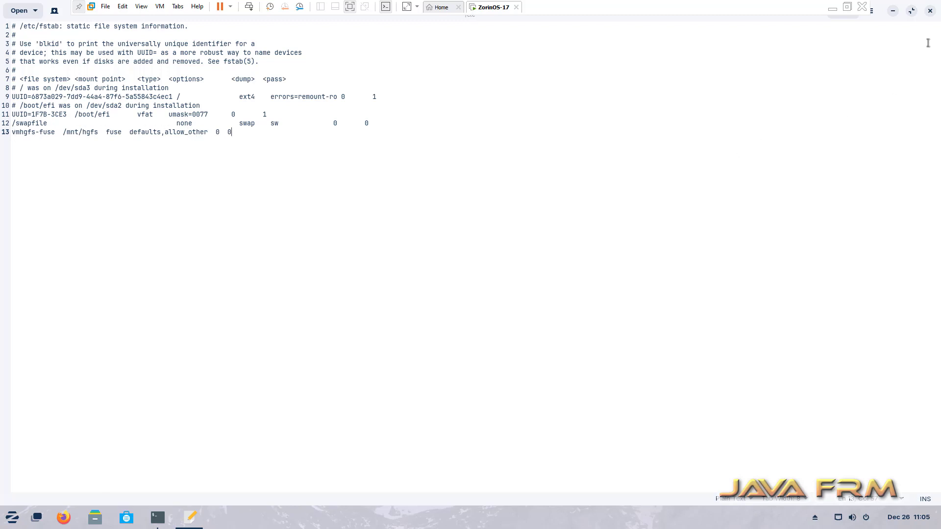
pyautogui.click(912, 11)
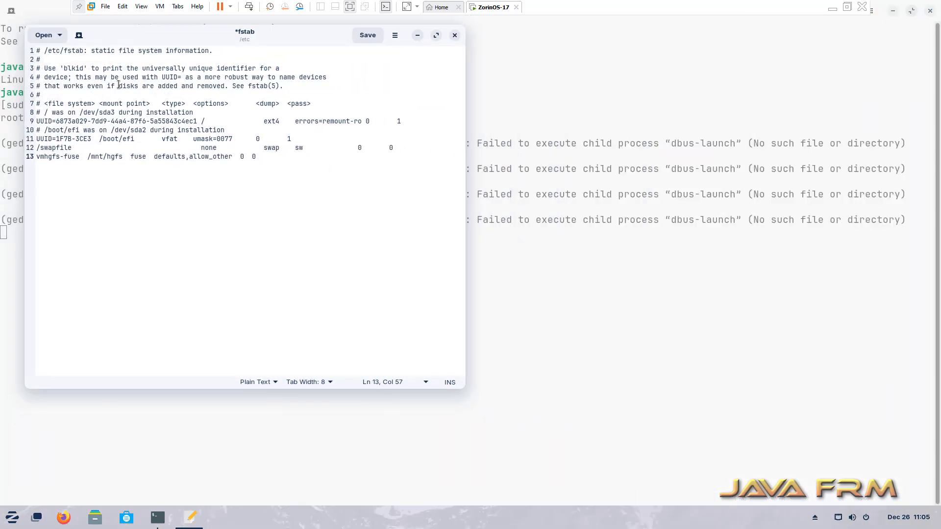
pyautogui.click(368, 35)
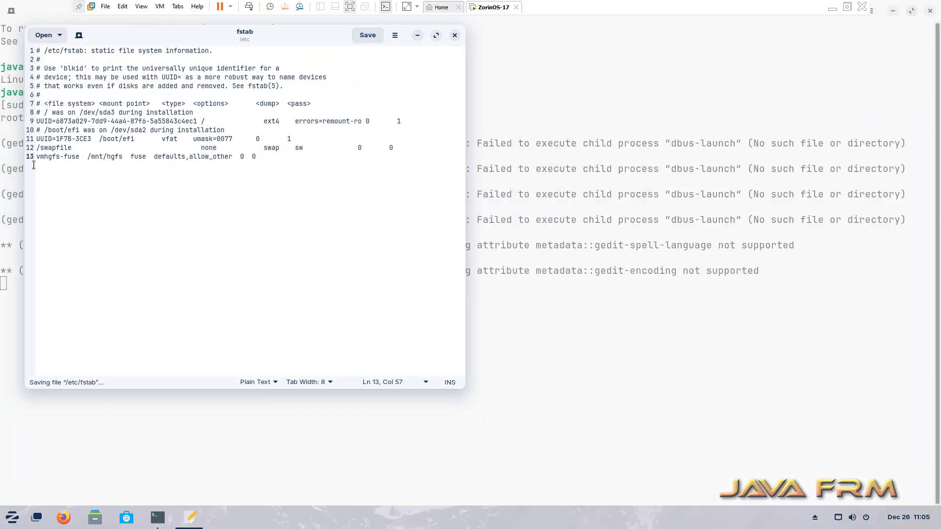
pyautogui.click(454, 35)
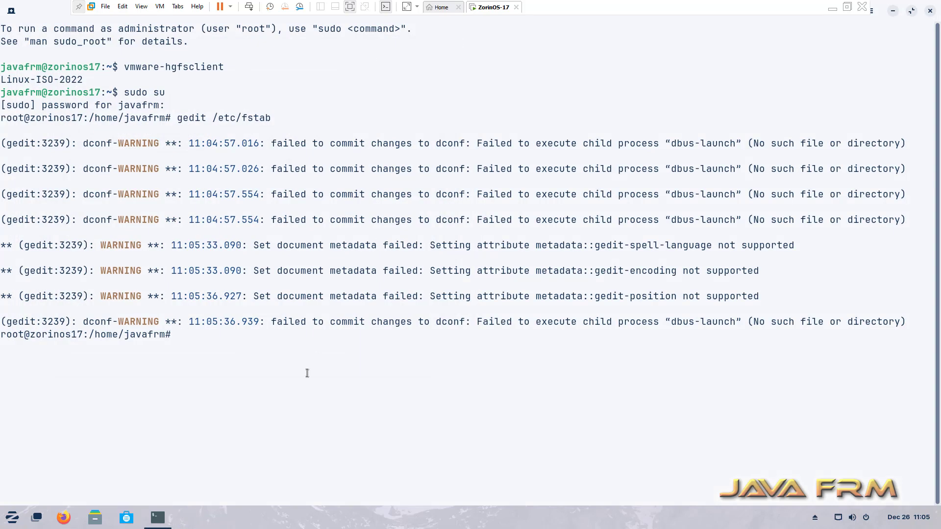
# As root, create /mnt/hgfs and mount all fstab entries with mount -a
pyautogui.press('Return')
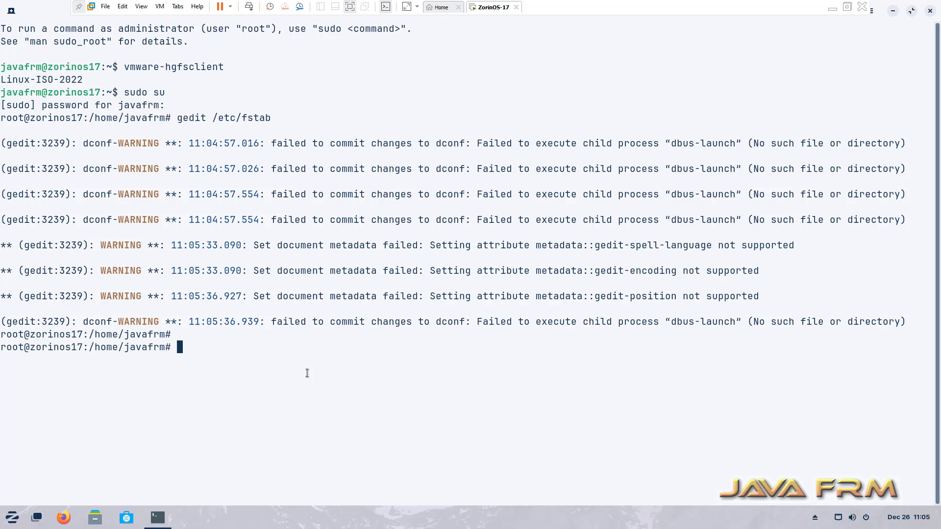
pyautogui.write('mkdir /mnt/hgfs')
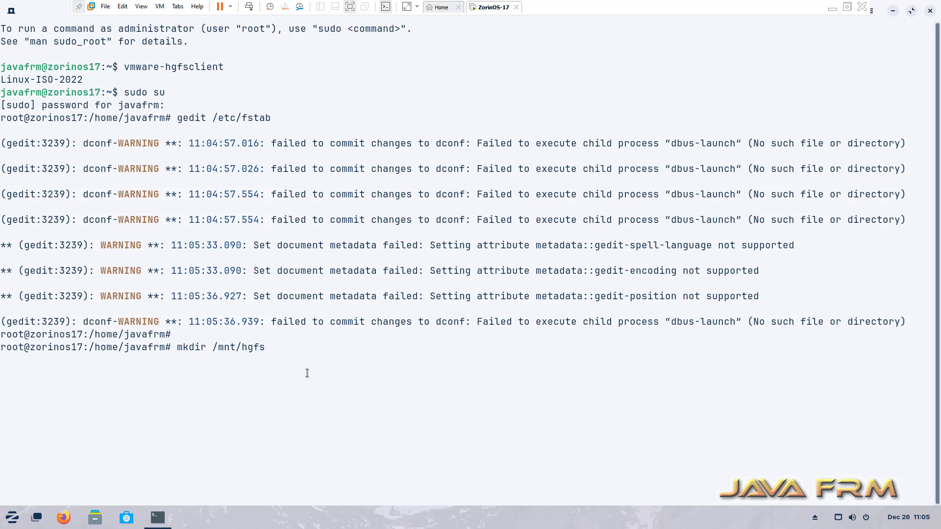
pyautogui.press('Return')
pyautogui.write('m')
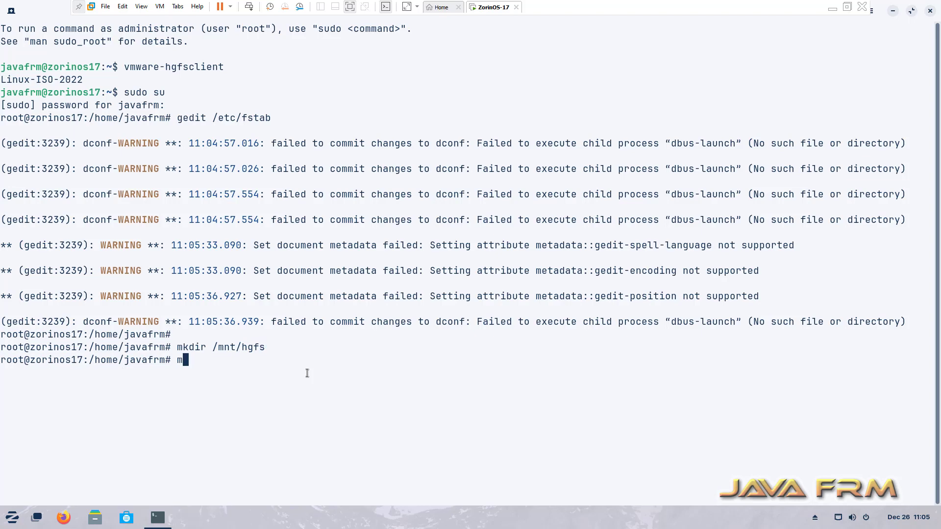
pyautogui.write('ount -a')
pyautogui.press('Return')
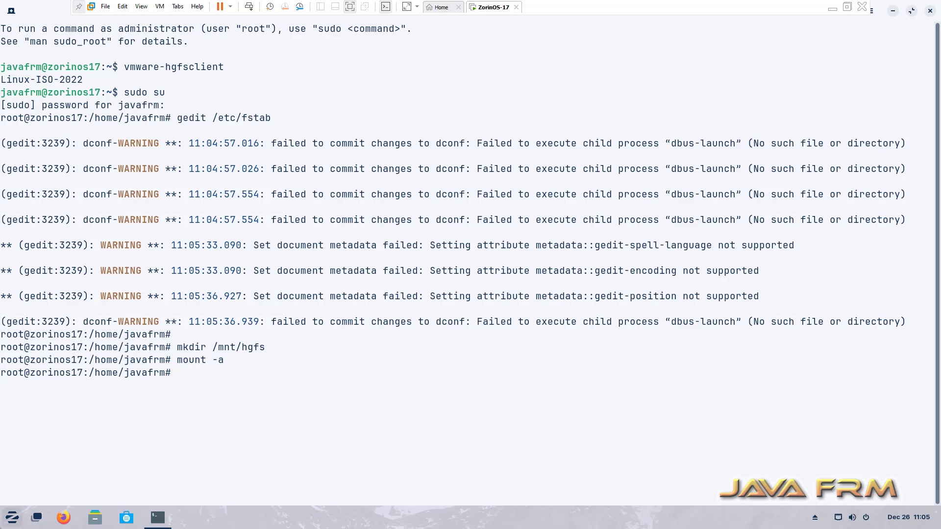
# In a new, enlarged terminal tab, change into /mnt/hgfs and list its contents
pyautogui.click(10, 11)
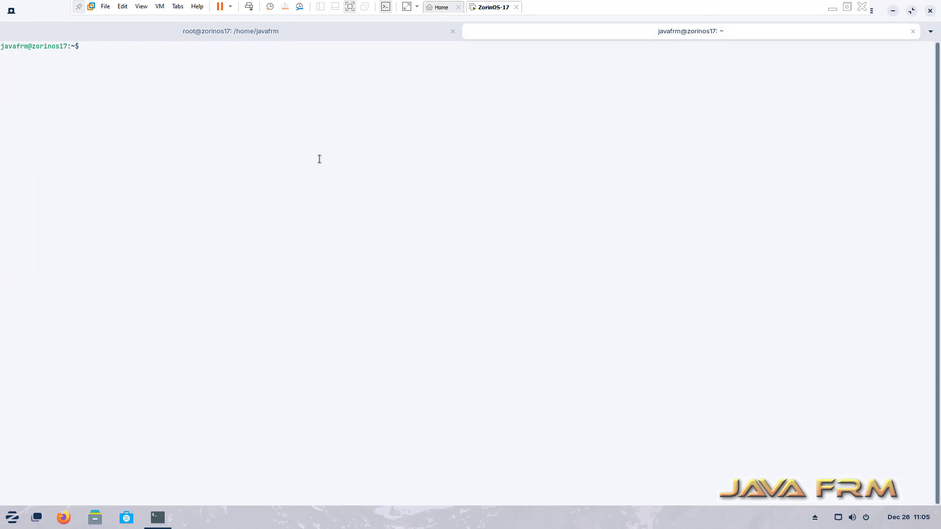
pyautogui.hotkey('ctrl', '+')
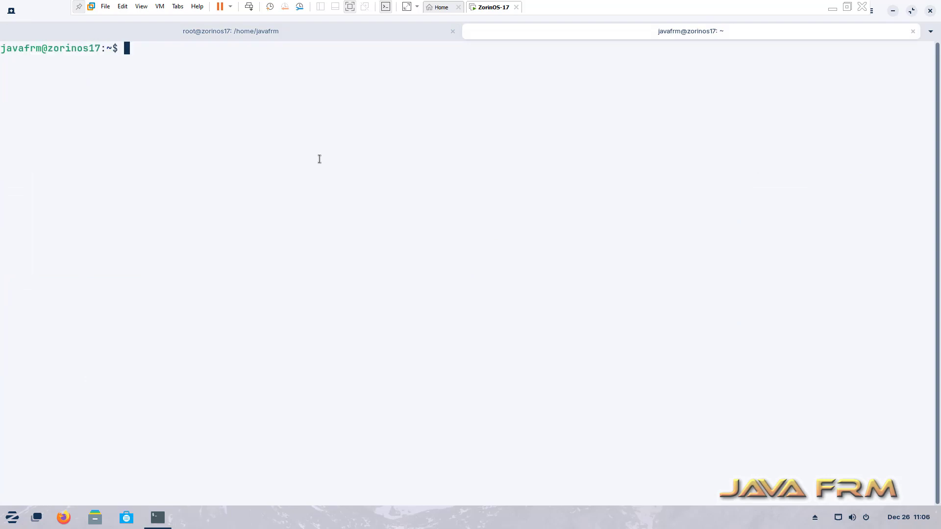
pyautogui.write('cd /mng')
pyautogui.press('Tab')
pyautogui.write('hg')
pyautogui.press('Tab')
pyautogui.press('Return')
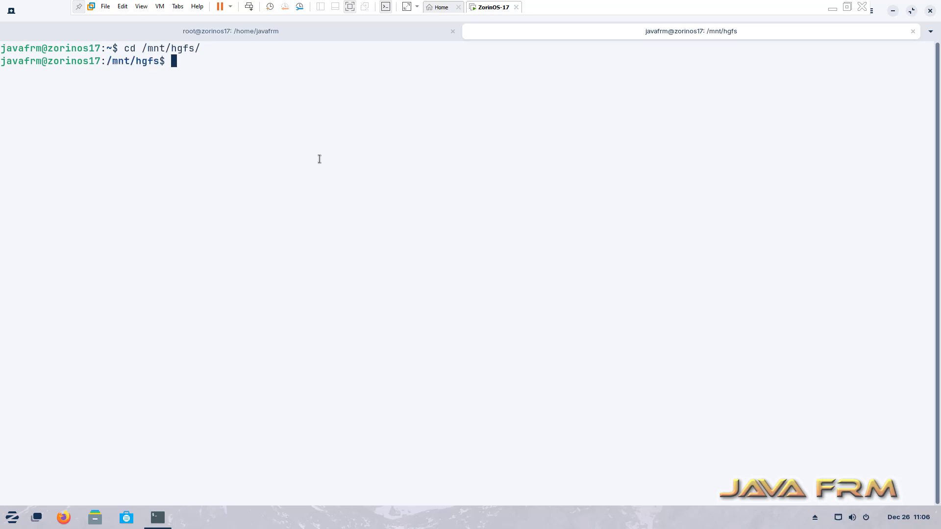
pyautogui.write('ls')
pyautogui.press('Return')
# List the ISO files inside the shared Linux-ISO-2022 folder
pyautogui.write('cd Li')
pyautogui.press('Tab')
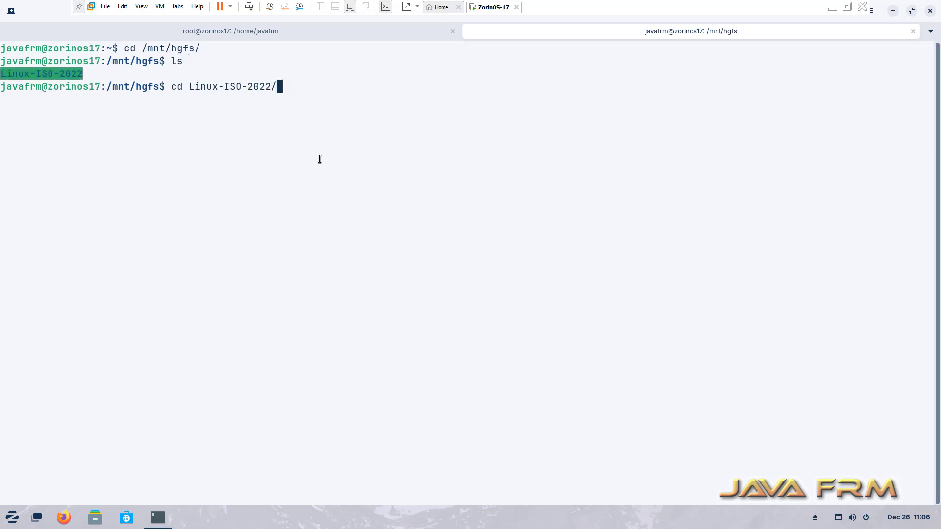
pyautogui.press('Return')
pyautogui.write('ls')
pyautogui.press('Return')
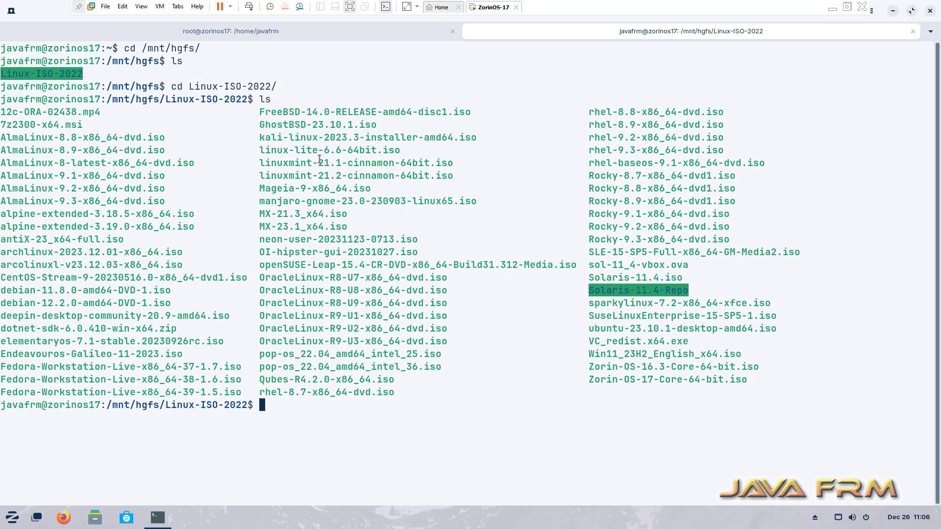
pyautogui.press('Return')
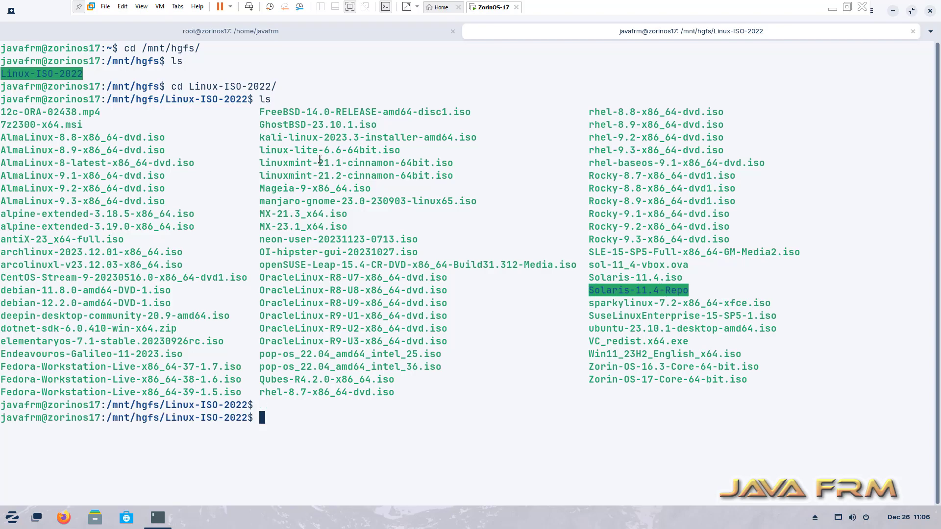
# Browse the Sound & Video applications in the Zorin menu, then dismiss the menu
pyautogui.click(10, 520)
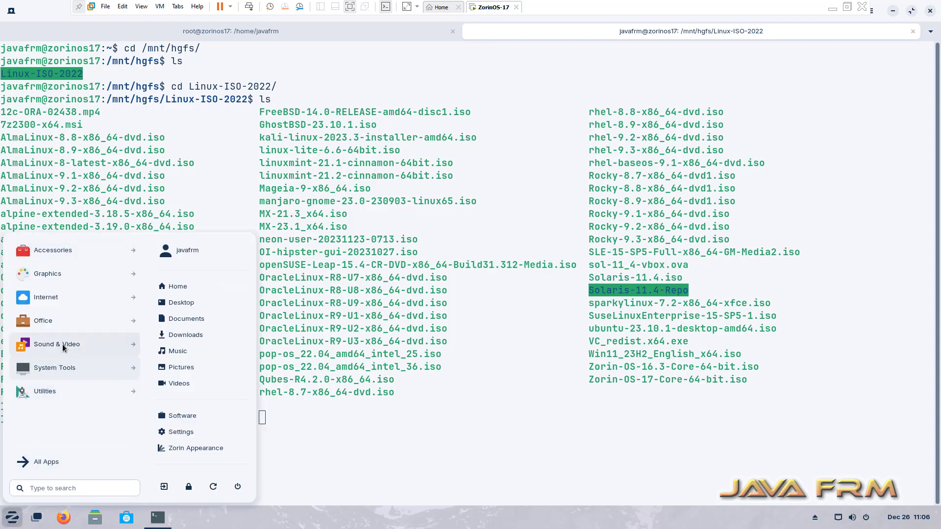
pyautogui.click(133, 347)
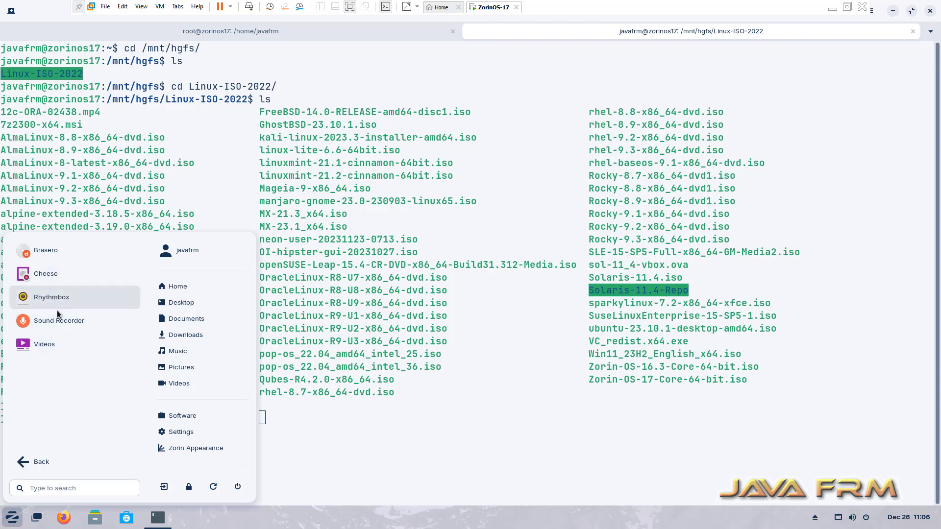
pyautogui.click(294, 436)
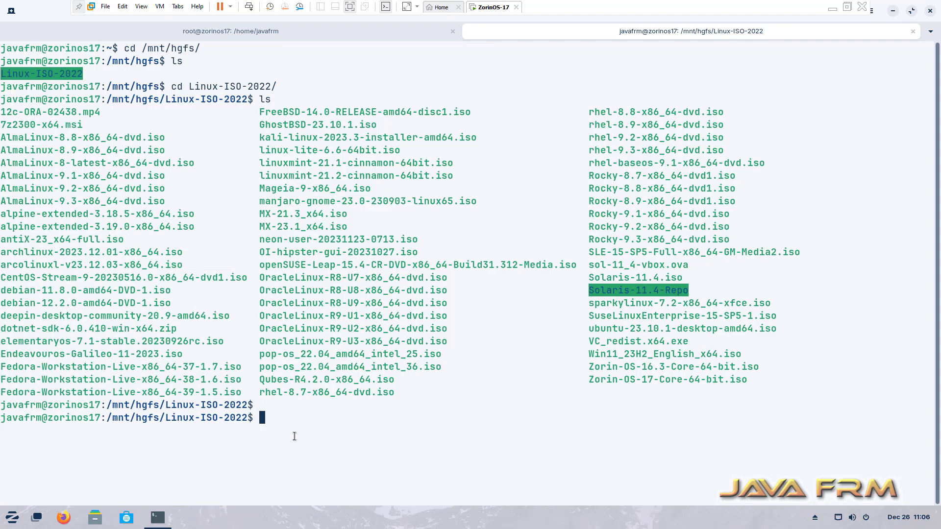
# Check commands starting with vi, erase the input, and close the terminal window
pyautogui.write('vi')
pyautogui.press('Tab')
pyautogui.press('Tab')
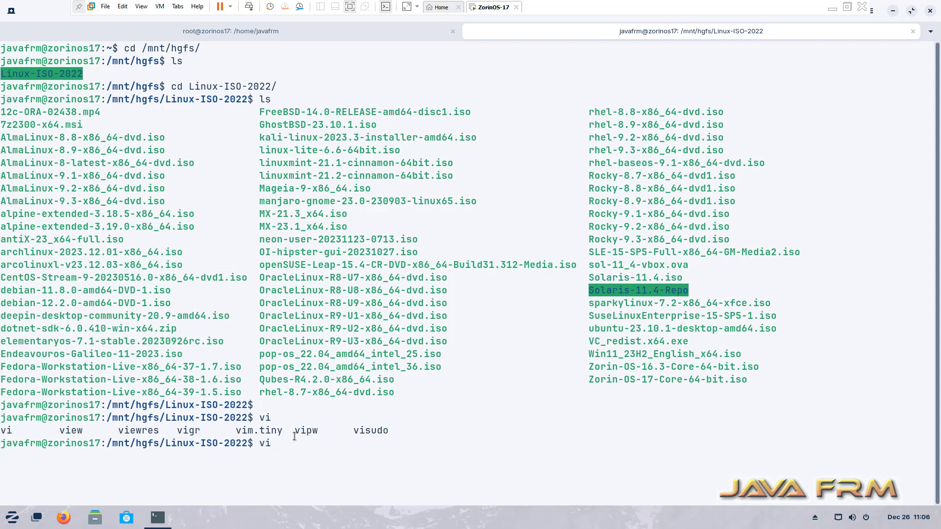
pyautogui.write('de')
pyautogui.press('BackSpace')
pyautogui.press('BackSpace')
pyautogui.press('BackSpace')
pyautogui.press('BackSpace')
pyautogui.click(931, 11)
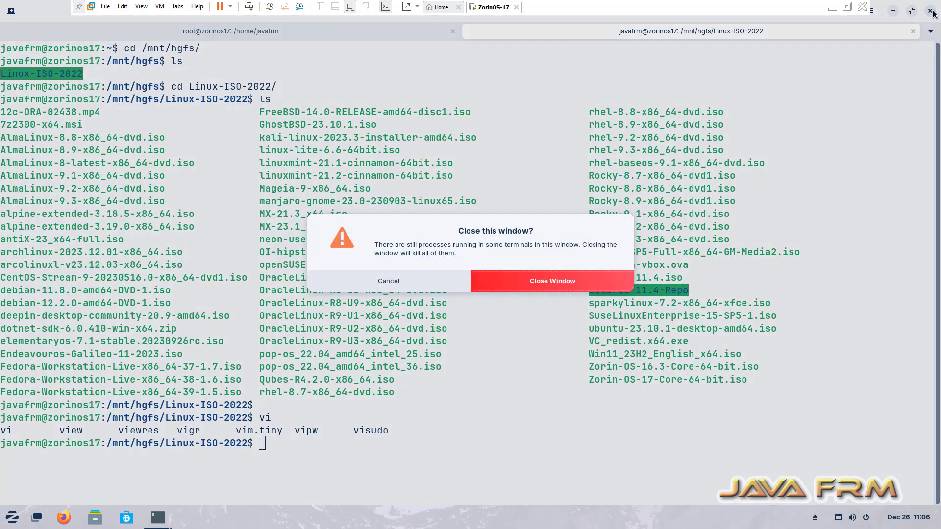